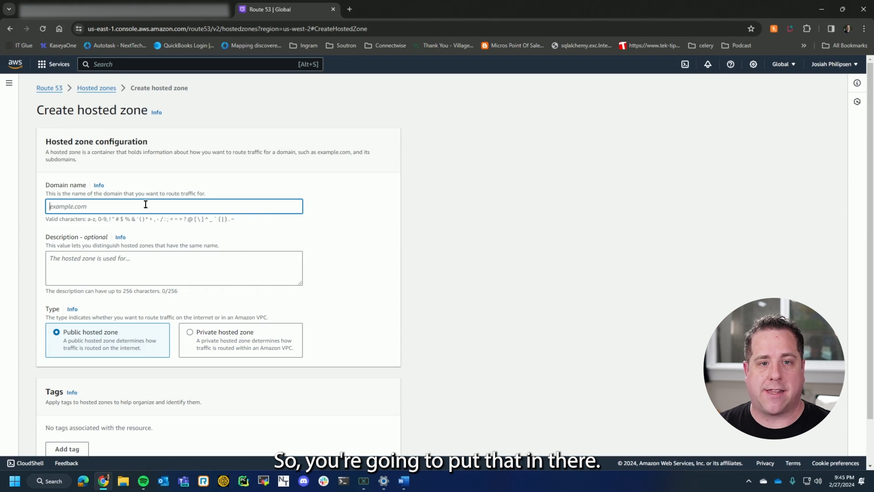
Create a public hosted zone for the domain nexttech.com, leaving the description and tags empty.
{"action": "type", "text": "nexttechc"}
{"action": "type", "text": "com"}
{"action": "left_click", "coordinate": [203, 269]}
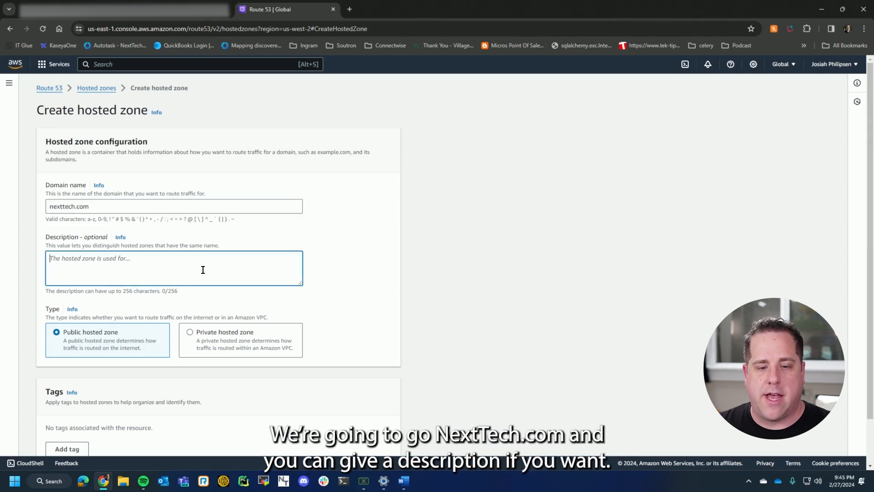
{"action": "scroll", "coordinate": [224, 265], "scroll_direction": "down", "scroll_amount": 1}
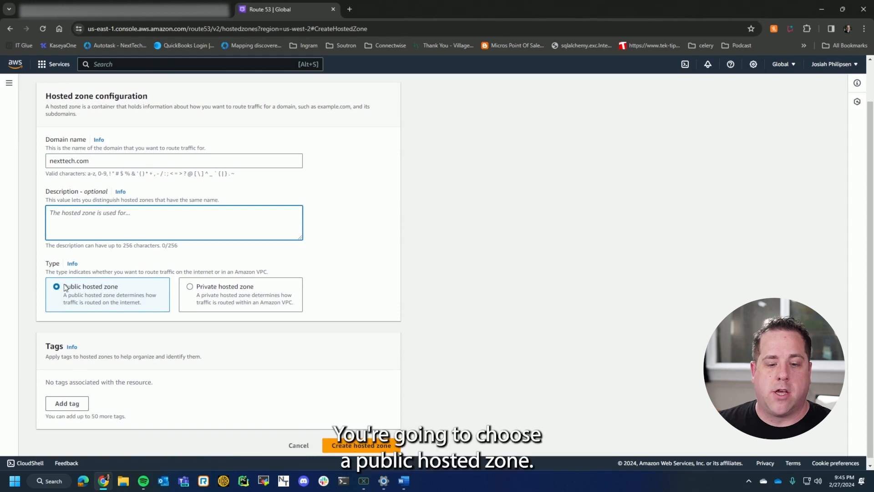
{"action": "scroll", "coordinate": [89, 297], "scroll_direction": "down", "scroll_amount": 1}
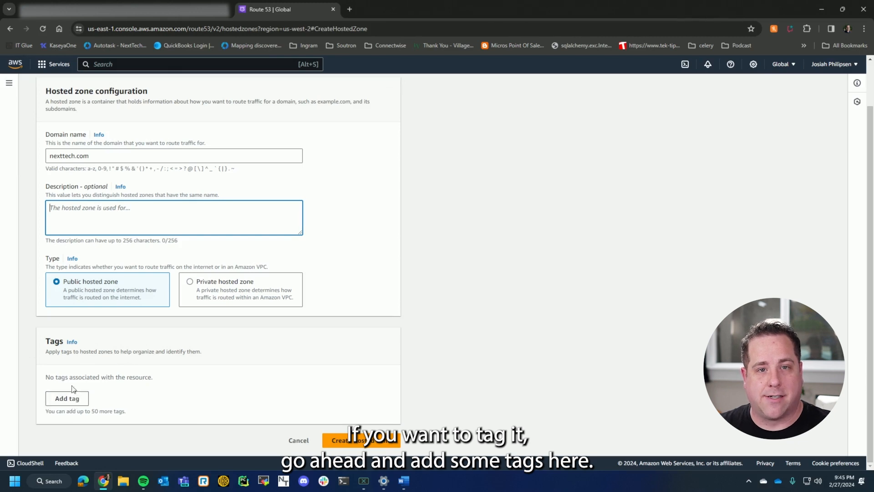
{"action": "left_click", "coordinate": [372, 443]}
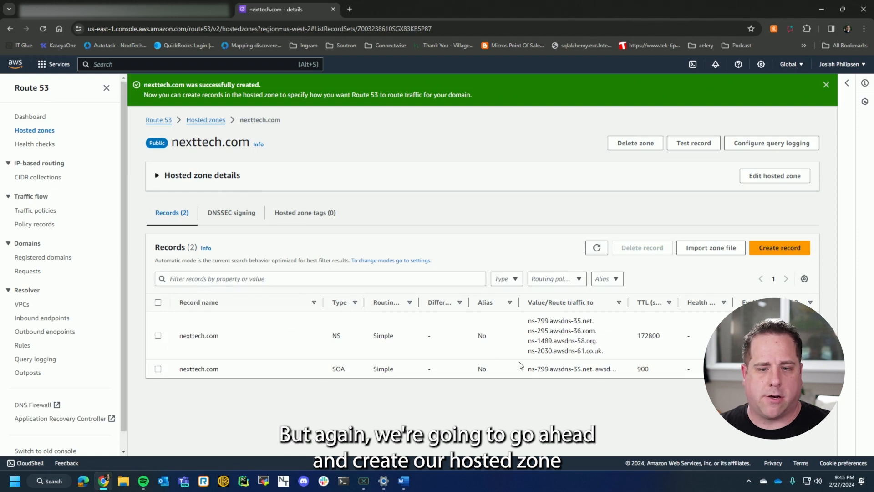
Examine the new zone's NS record values in Route 53 and the nameserver settings of nexttechnt.com in GoDaddy's DNS Management.
{"action": "left_click_drag", "start_coordinate": [529, 319], "coordinate": [603, 349]}
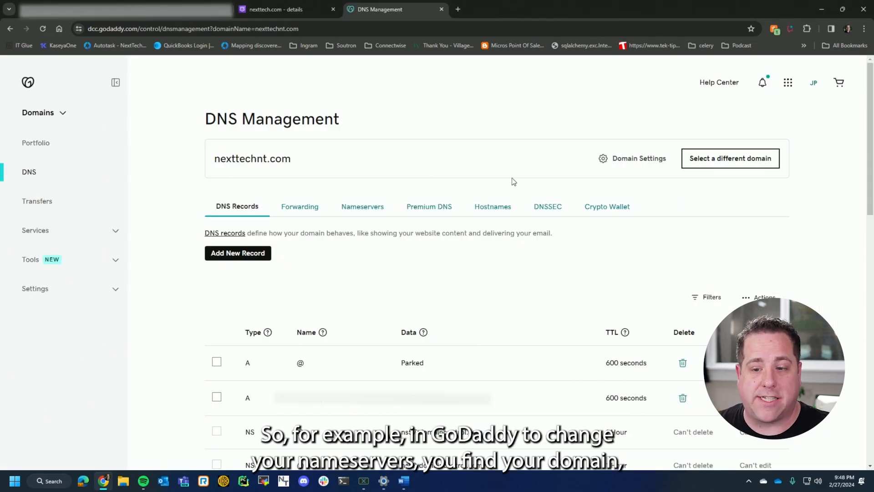
{"action": "left_click", "coordinate": [363, 208]}
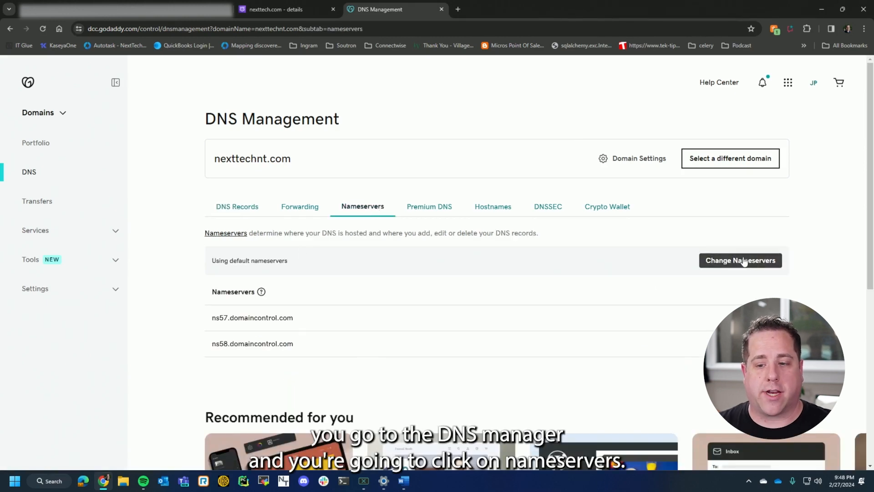
{"action": "left_click", "coordinate": [280, 13]}
{"action": "left_click_drag", "start_coordinate": [528, 320], "coordinate": [610, 357]}
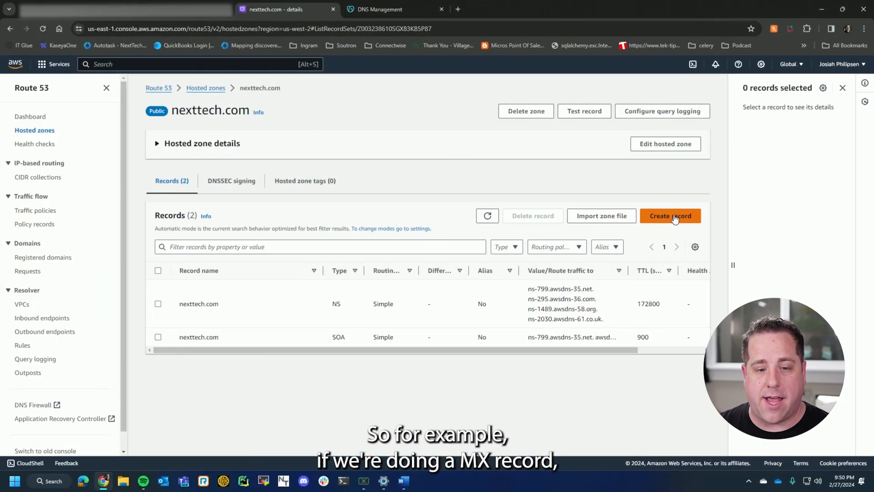
Start a new record in the nexttech.com zone with record type MX, keeping the record name blank for the root domain.
{"action": "left_click", "coordinate": [675, 217]}
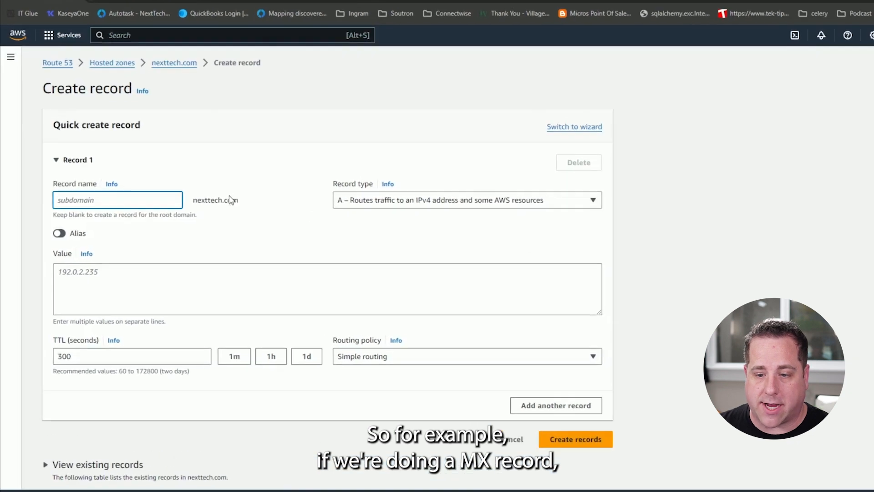
{"action": "left_click", "coordinate": [328, 179]}
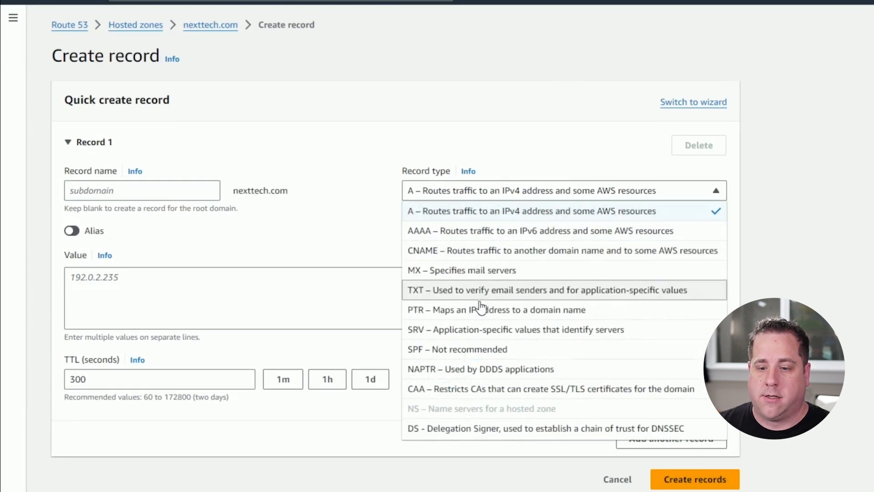
{"action": "left_click", "coordinate": [473, 274]}
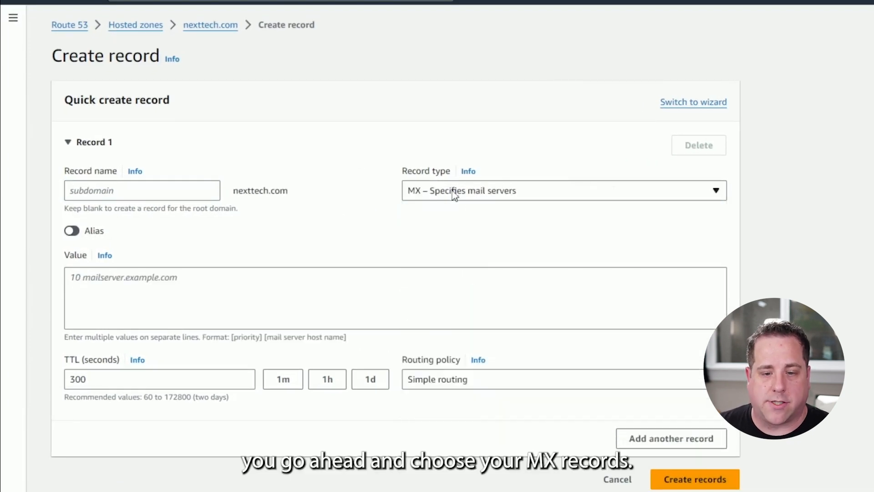
{"action": "left_click_drag", "start_coordinate": [82, 208], "coordinate": [243, 217]}
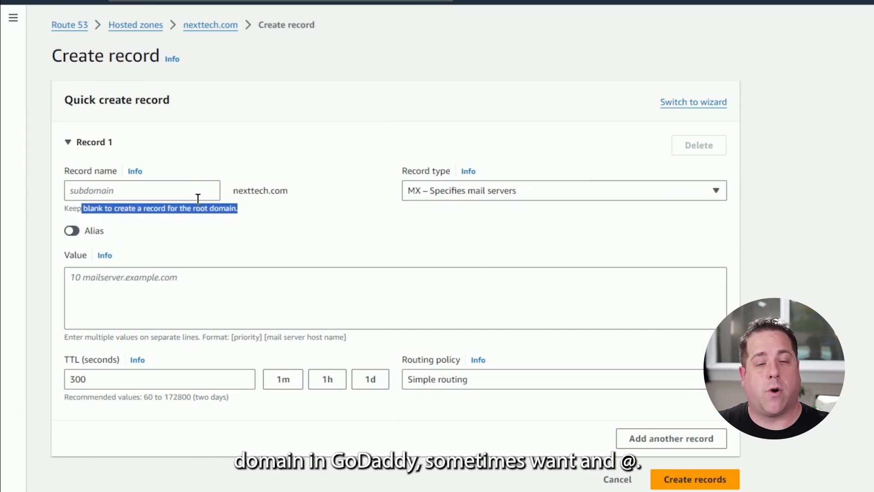
{"action": "double_click", "coordinate": [189, 209]}
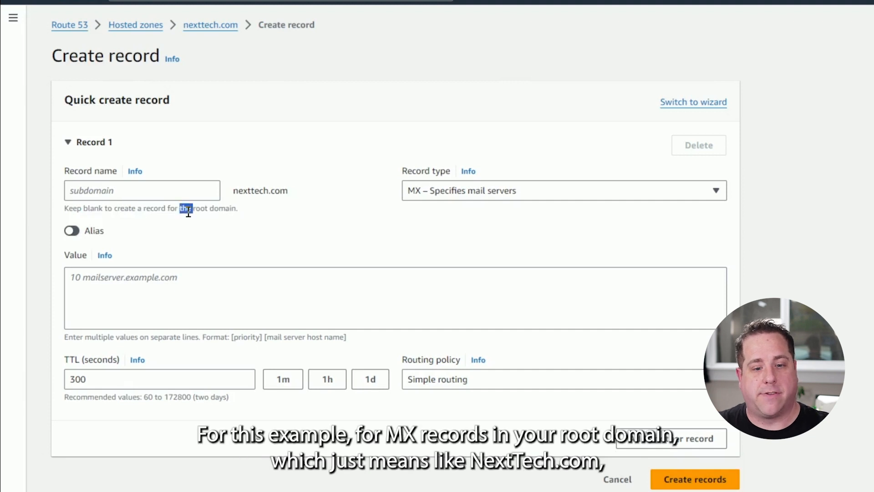
{"action": "triple_click", "coordinate": [94, 208]}
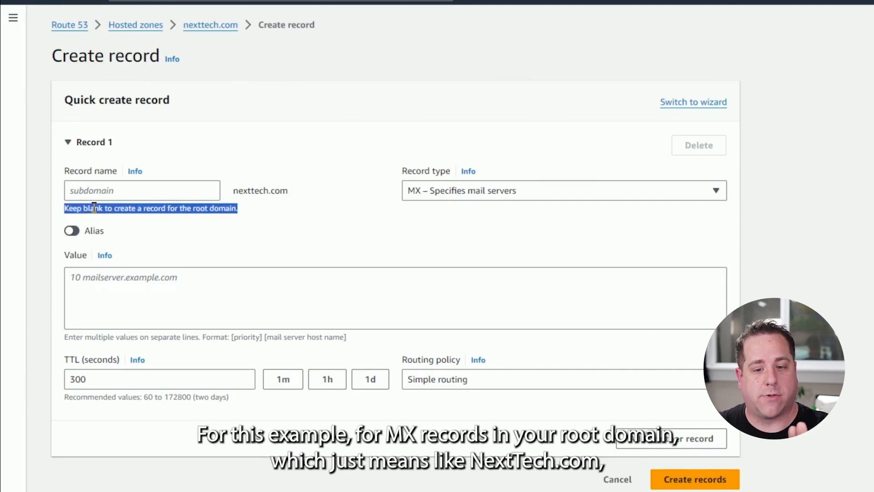
{"action": "left_click_drag", "start_coordinate": [232, 190], "coordinate": [290, 191]}
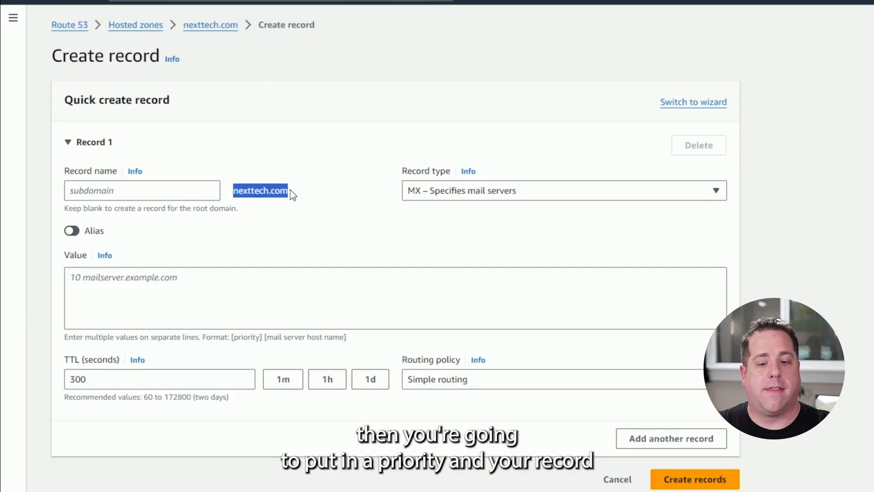
Enter the MX values "0 aspmx.google.com" and "5 aspmx.alt1.google.com" on separate lines.
{"action": "left_click", "coordinate": [218, 280]}
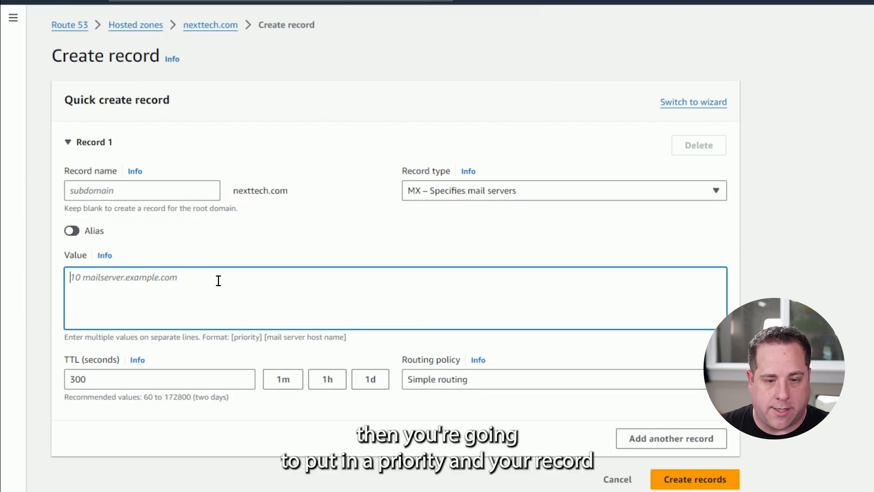
{"action": "type", "text": "0 asp"}
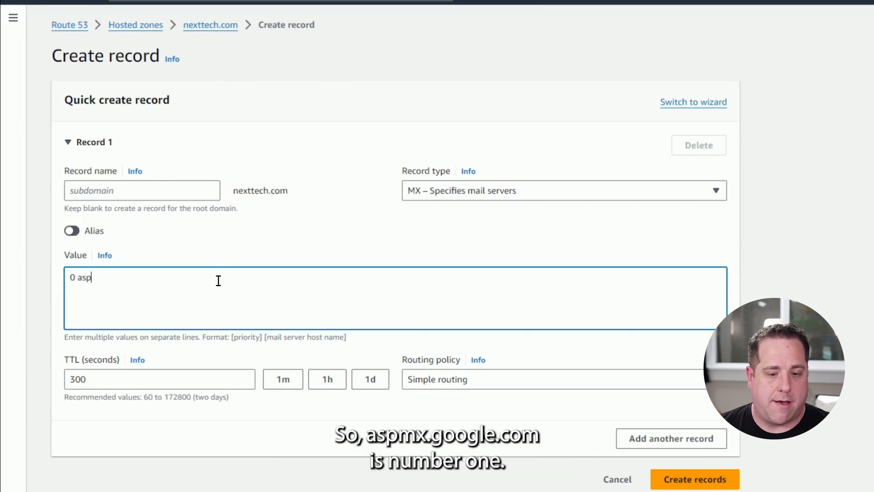
{"action": "type", "text": "mx.goog"}
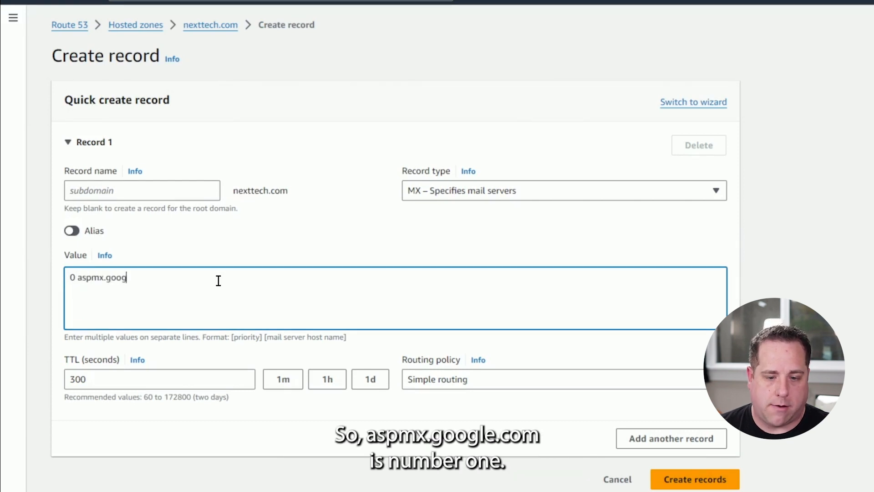
{"action": "type", "text": "ele.com"}
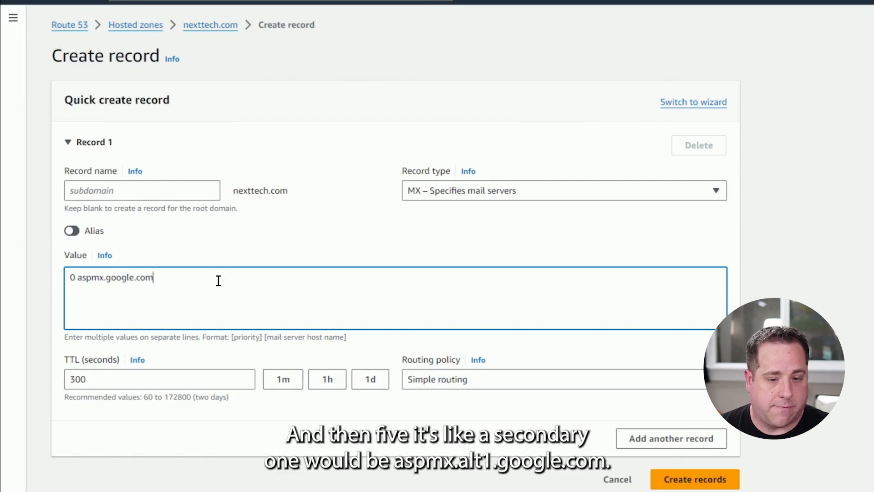
{"action": "type", "text": "5"}
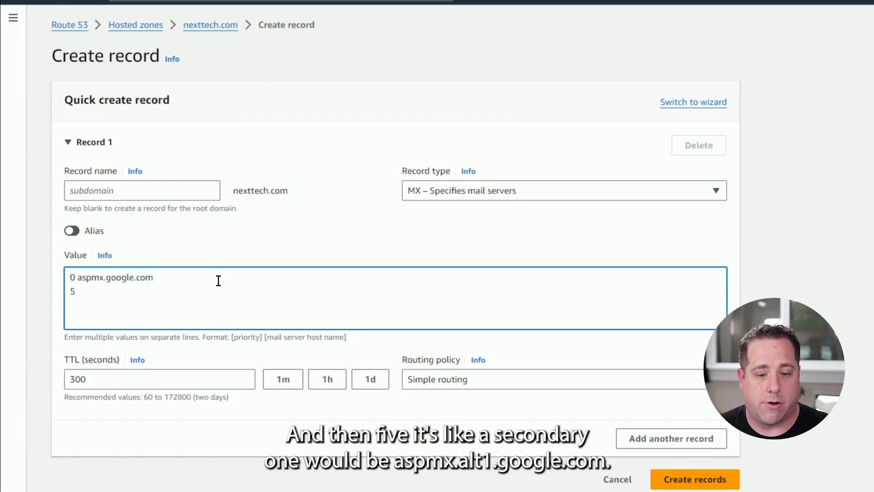
{"action": "type", "text": " asp"}
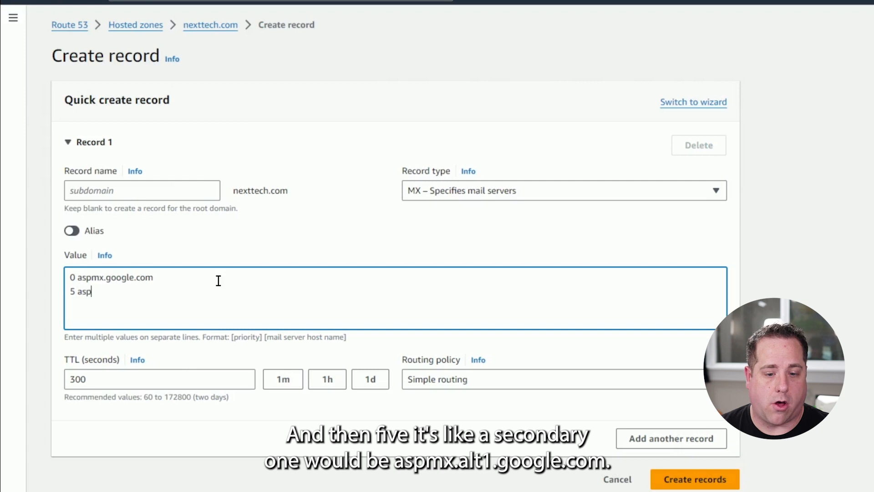
{"action": "type", "text": "mx.alt1.google.com"}
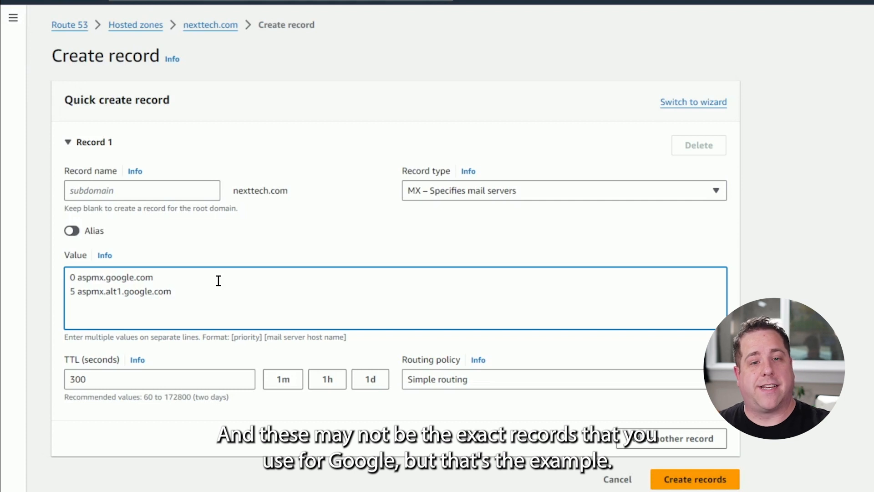
Add a third MX value line, "5 aspmx.alt2.google.com", by duplicating the alt1 entry and changing its number to 2.
{"action": "left_click", "coordinate": [165, 277]}
{"action": "left_click", "coordinate": [185, 292]}
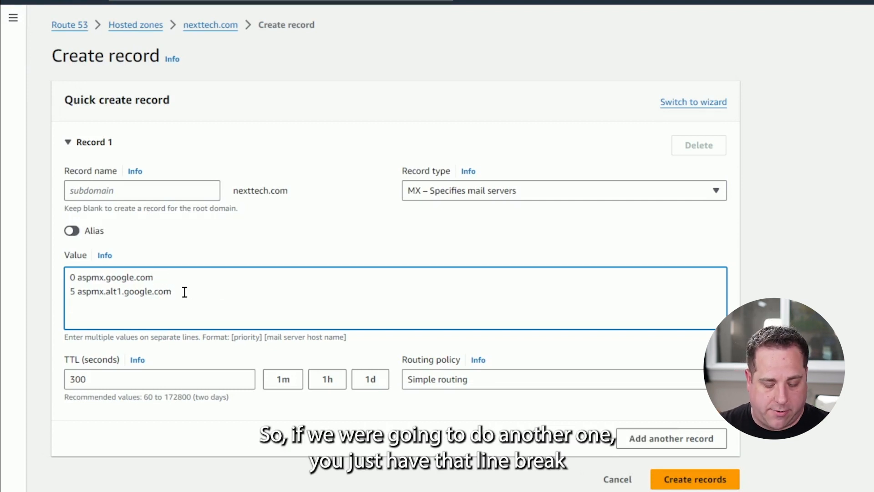
{"action": "type", "text": "5"}
{"action": "key", "text": "Up"}
{"action": "key", "text": "Home"}
{"action": "key", "text": "shift+End"}
{"action": "key", "text": "ctrl+c"}
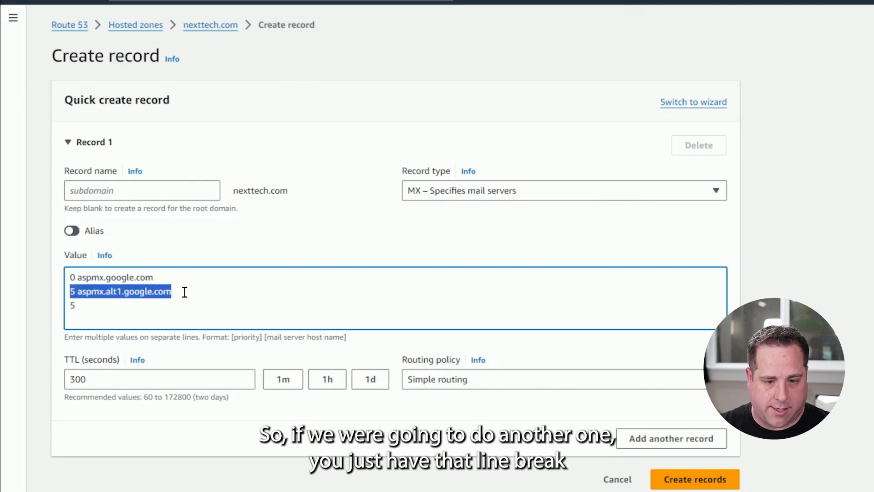
{"action": "key", "text": "Down"}
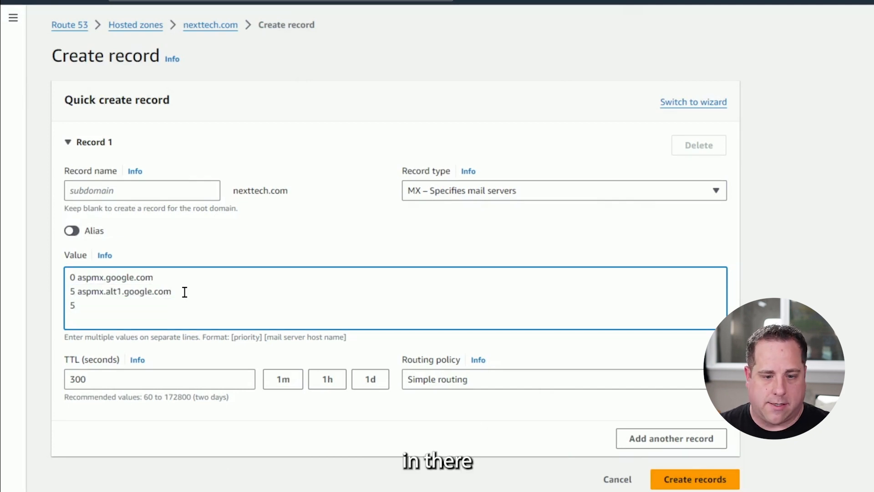
{"action": "key", "text": "BackSpace"}
{"action": "key", "text": "ctrl+v"}
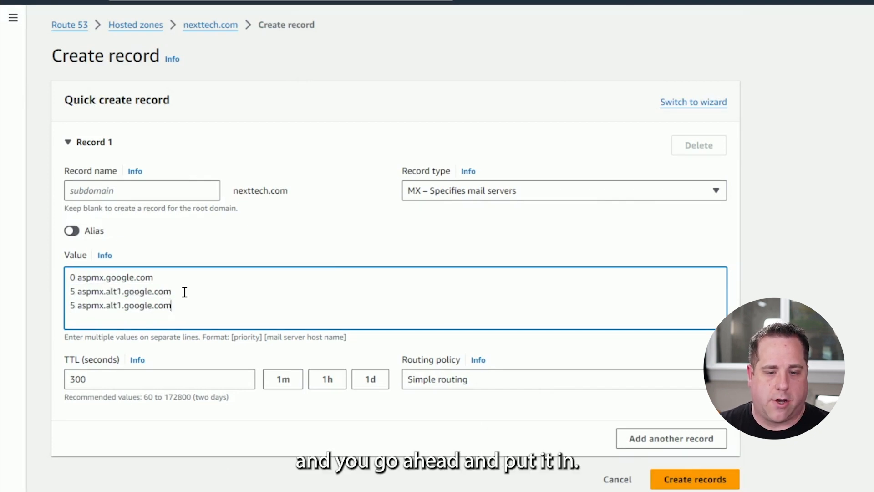
{"action": "left_click", "coordinate": [127, 302]}
{"action": "key", "text": "BackSpace"}
{"action": "key", "text": "BackSpace"}
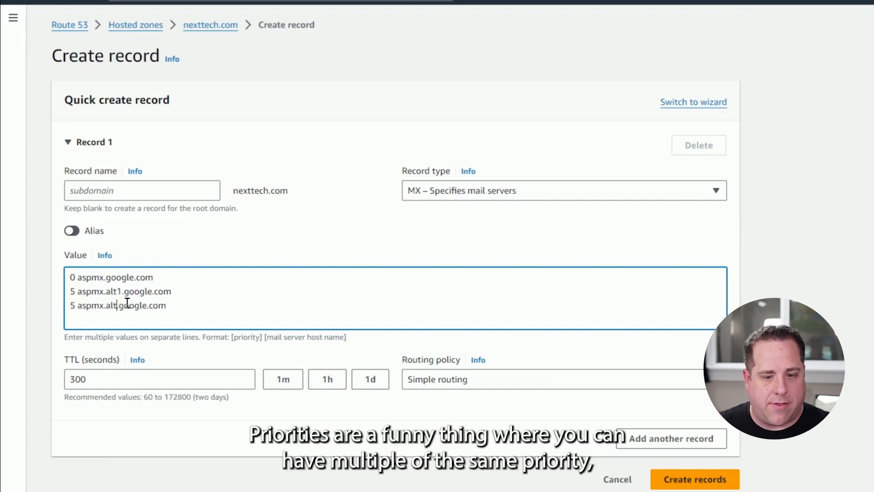
{"action": "type", "text": "2"}
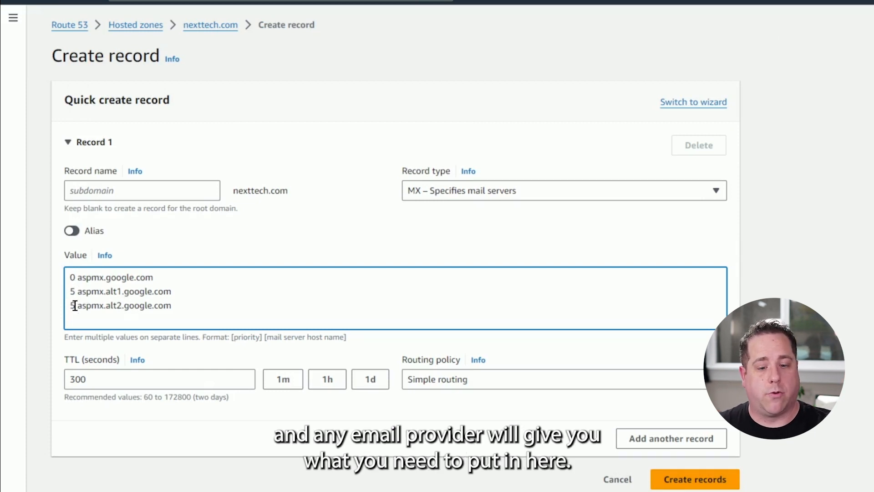
Create the MX record and check its mail server entries in the zone's record list.
{"action": "left_click_drag", "start_coordinate": [189, 310], "coordinate": [54, 276]}
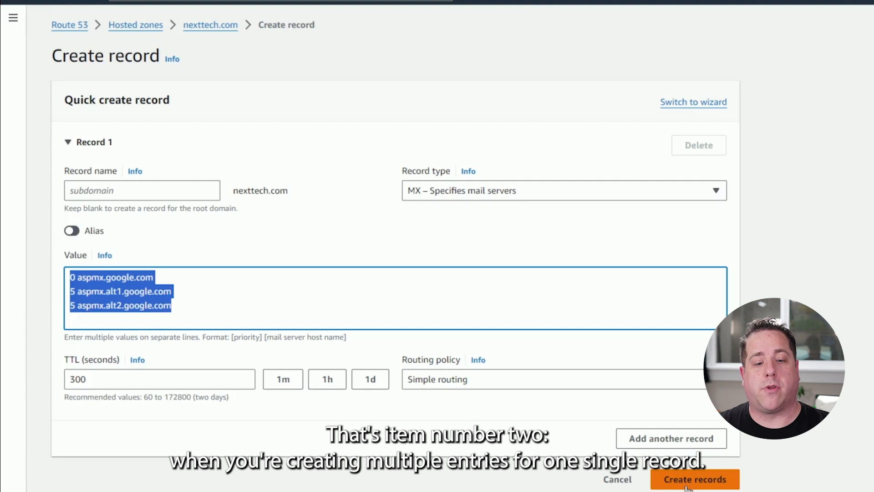
{"action": "left_click", "coordinate": [187, 194]}
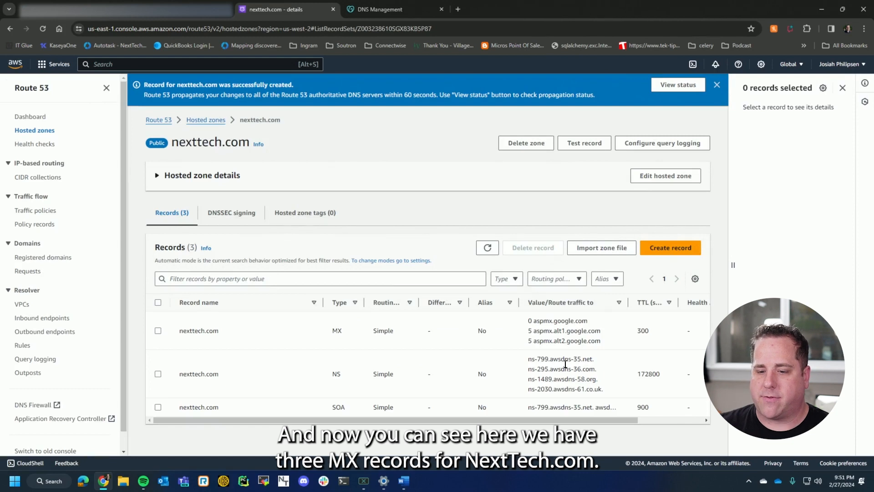
{"action": "left_click_drag", "start_coordinate": [523, 318], "coordinate": [604, 343]}
{"action": "double_click", "coordinate": [210, 331]}
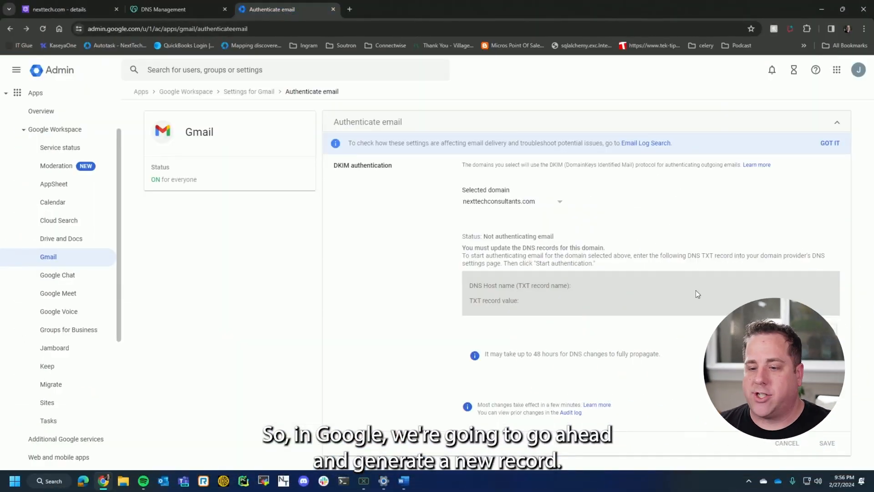
In the Google Admin console, generate a new DKIM record for nexttechconsultants.com and copy its DNS host name.
{"action": "left_click", "coordinate": [799, 329]}
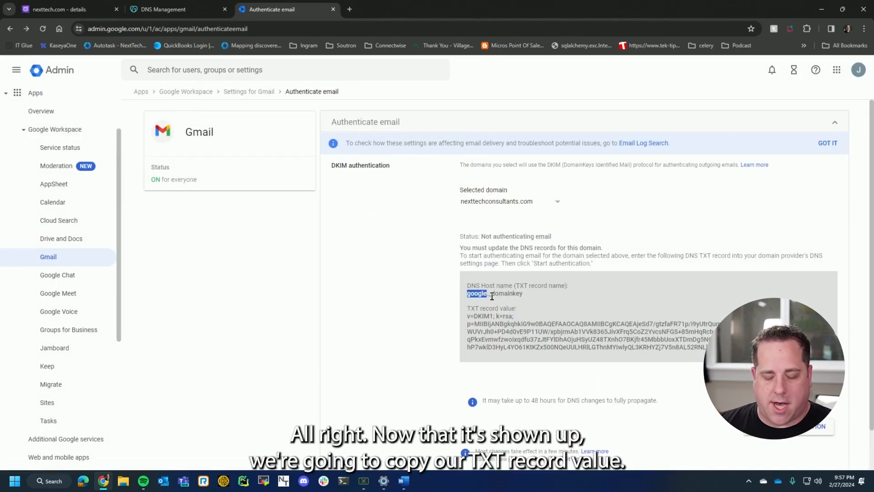
{"action": "left_click_drag", "start_coordinate": [491, 297], "coordinate": [522, 297]}
{"action": "key", "text": "ctrl+c"}
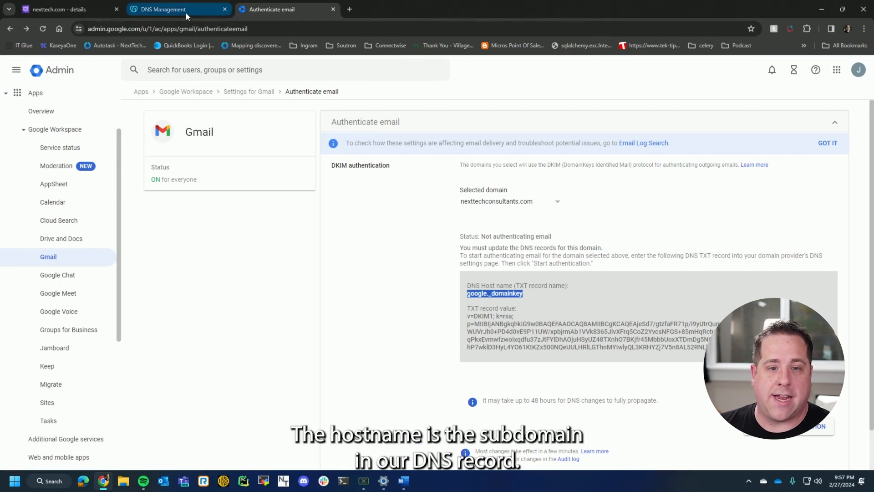
Switch to Route 53 and start a new TXT record in the nexttech.com zone named google._domainkey.
{"action": "left_click", "coordinate": [85, 9]}
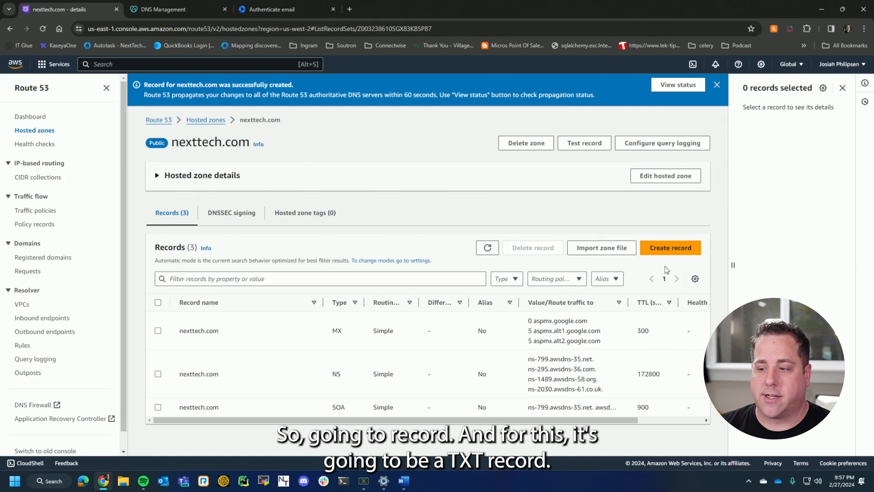
{"action": "left_click", "coordinate": [671, 247]}
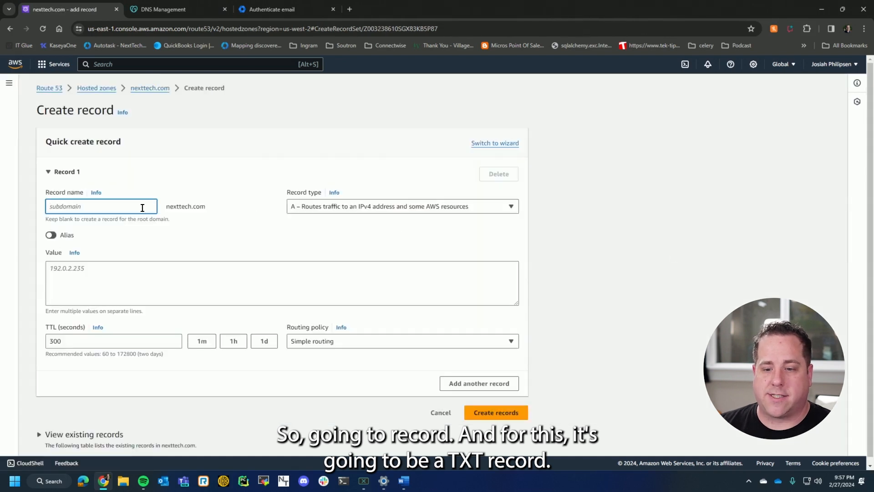
{"action": "left_click", "coordinate": [298, 210]}
{"action": "left_click", "coordinate": [330, 276]}
{"action": "left_click", "coordinate": [107, 205]}
{"action": "key", "text": "ctrl+v"}
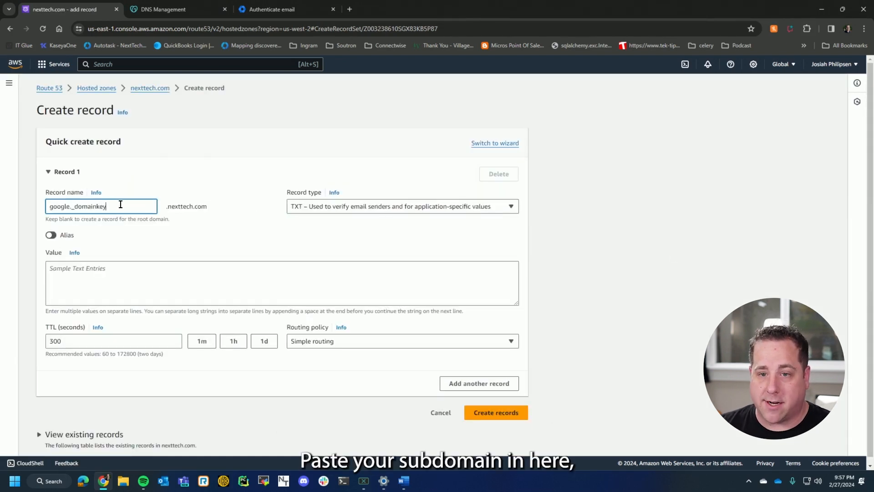
Copy the DKIM TXT record value from the Google Admin email authentication page into the Route 53 record's value.
{"action": "left_click", "coordinate": [268, 10]}
{"action": "left_click_drag", "start_coordinate": [468, 314], "coordinate": [728, 349]}
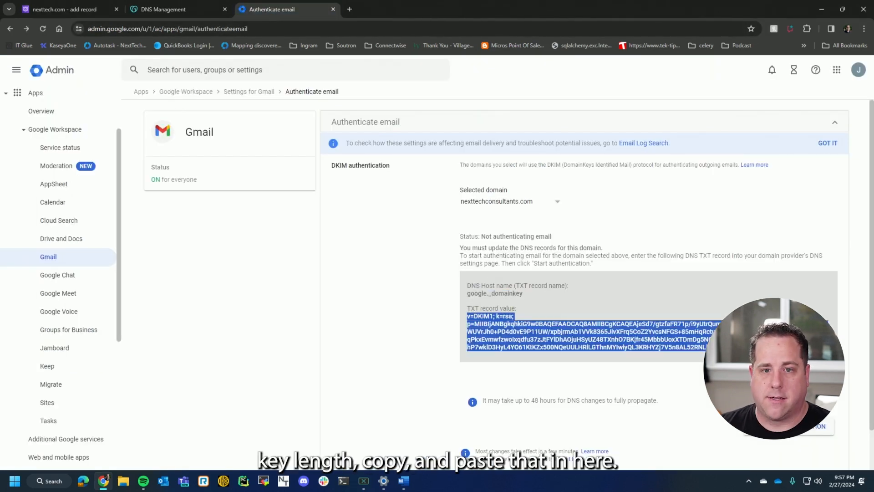
{"action": "left_click", "coordinate": [68, 9]}
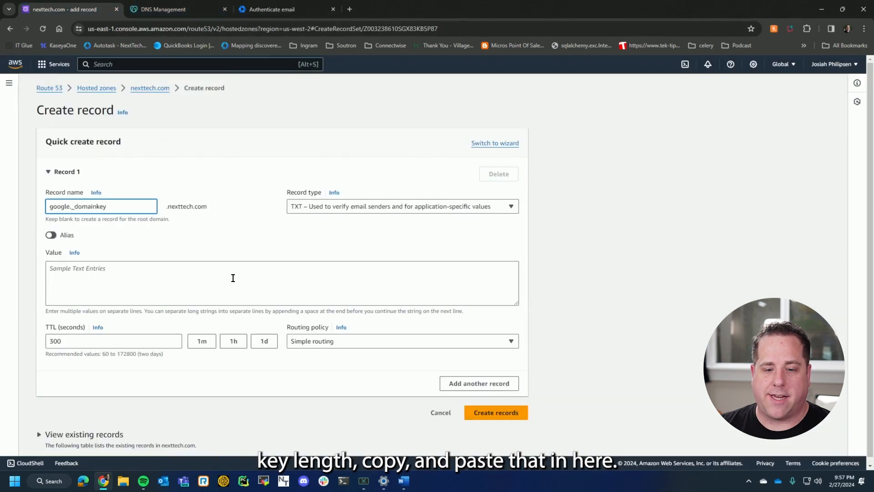
{"action": "left_click", "coordinate": [233, 278]}
{"action": "key", "text": "ctrl+v"}
Split the long DKIM value into two double-quoted strings separated by a space, and create the TXT record.
{"action": "scroll", "coordinate": [193, 281], "scroll_direction": "up", "scroll_amount": 1}
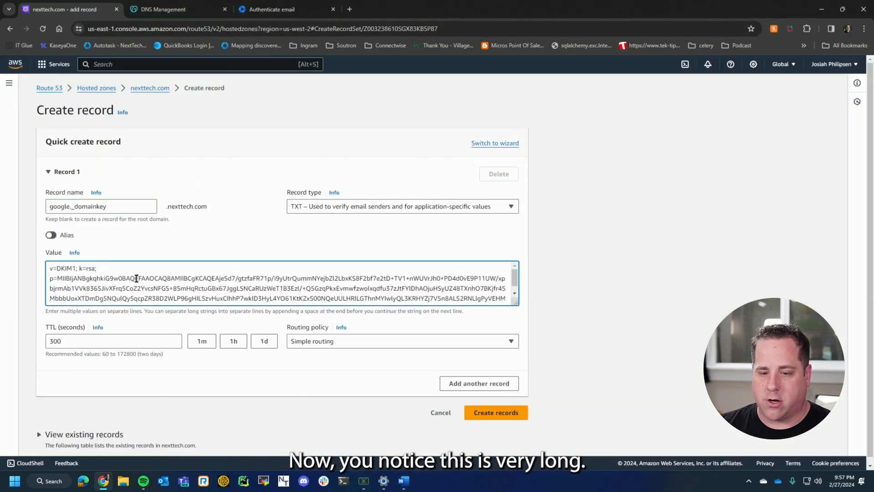
{"action": "scroll", "coordinate": [200, 294], "scroll_direction": "down", "scroll_amount": 1}
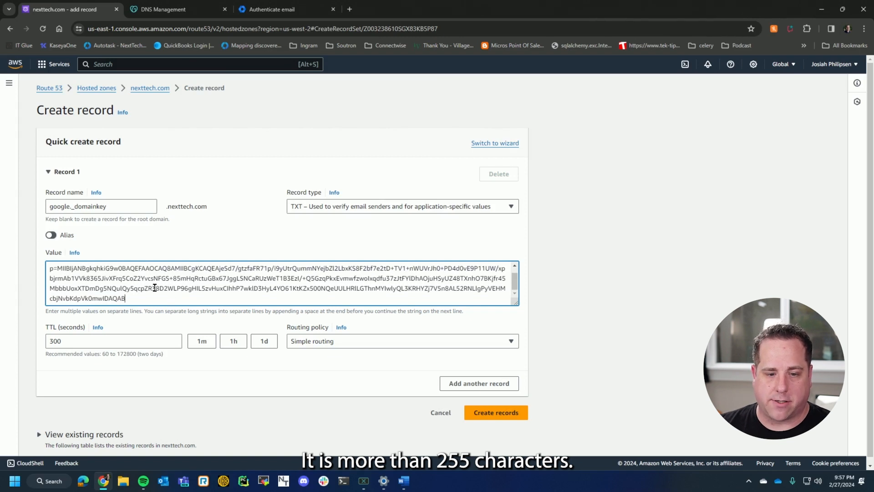
{"action": "scroll", "coordinate": [155, 288], "scroll_direction": "up", "scroll_amount": 1}
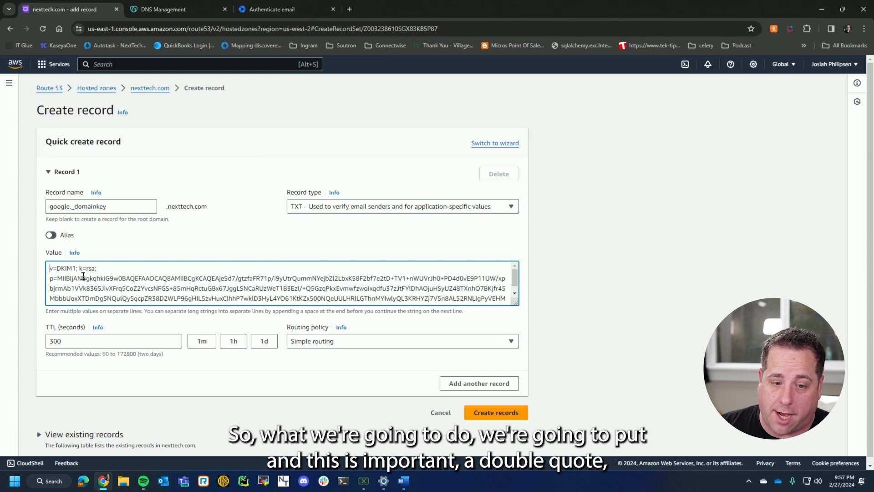
{"action": "type", "text": "\""}
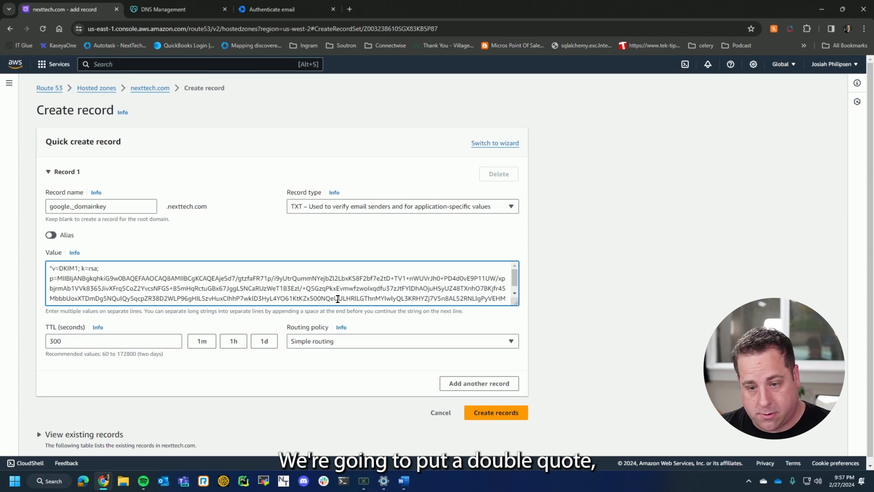
{"action": "type", "text": "\""}
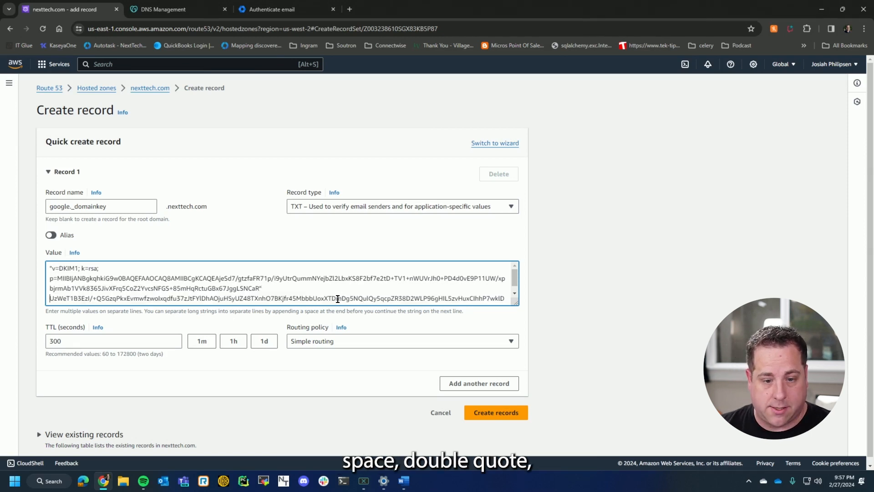
{"action": "type", "text": " \""}
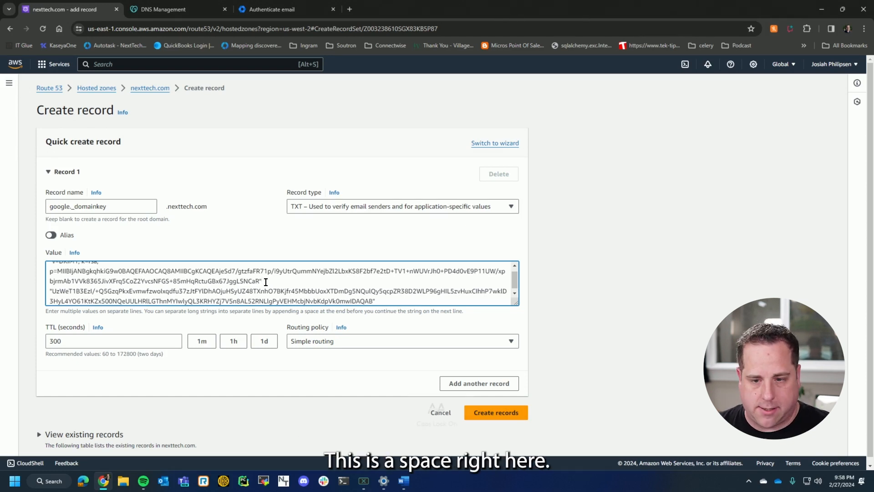
{"action": "key", "text": "Caps_Lock"}
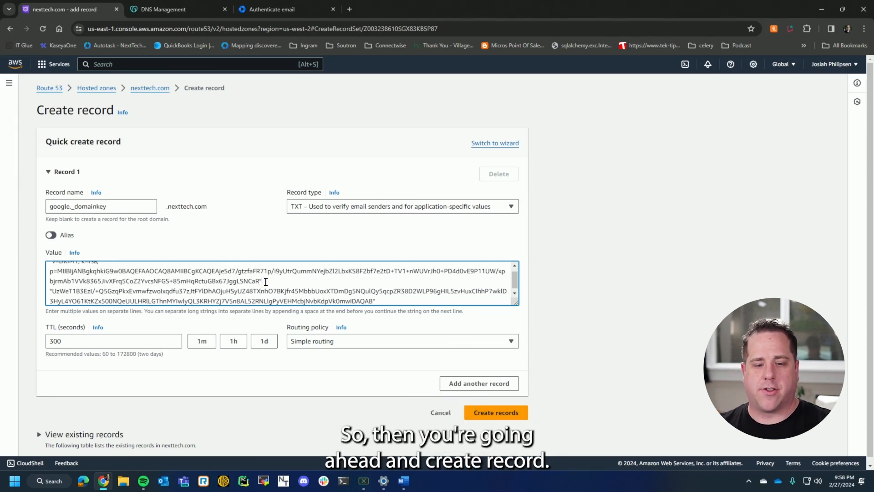
{"action": "left_click", "coordinate": [501, 413]}
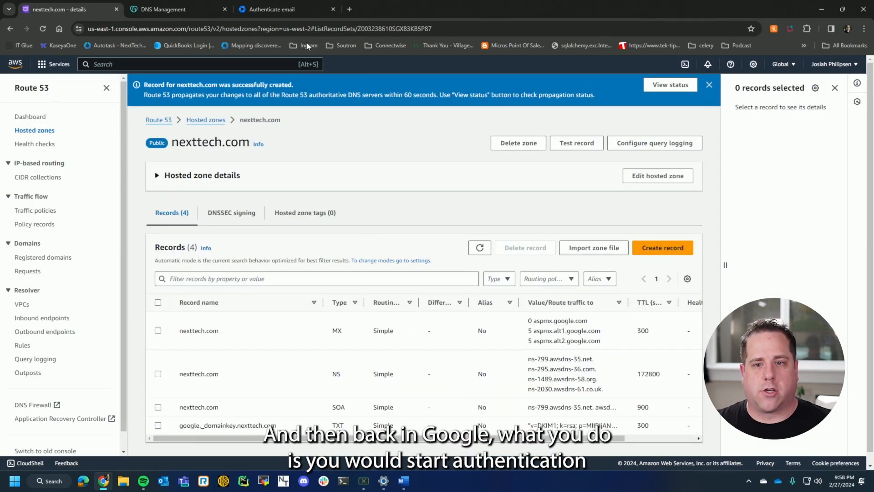
Revisit the DKIM authentication page in Google Admin, and return to Route 53 to review the nexttech.com record list.
{"action": "left_click", "coordinate": [293, 8]}
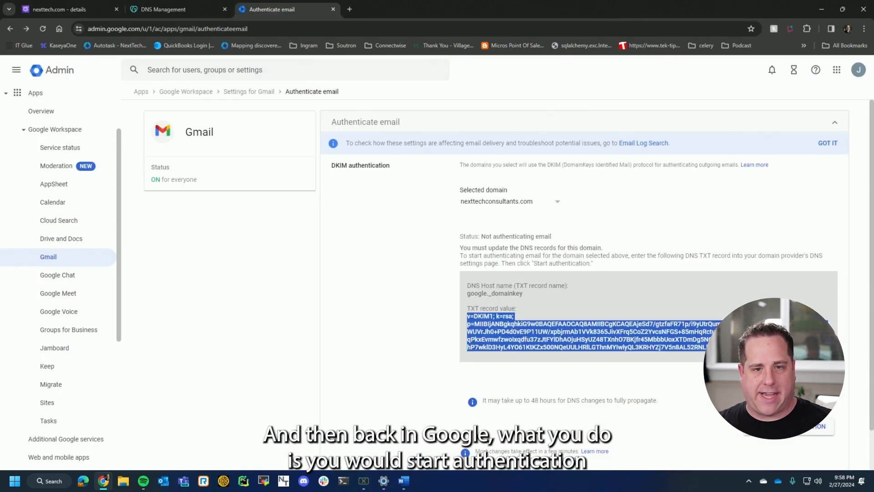
{"action": "left_click", "coordinate": [73, 9]}
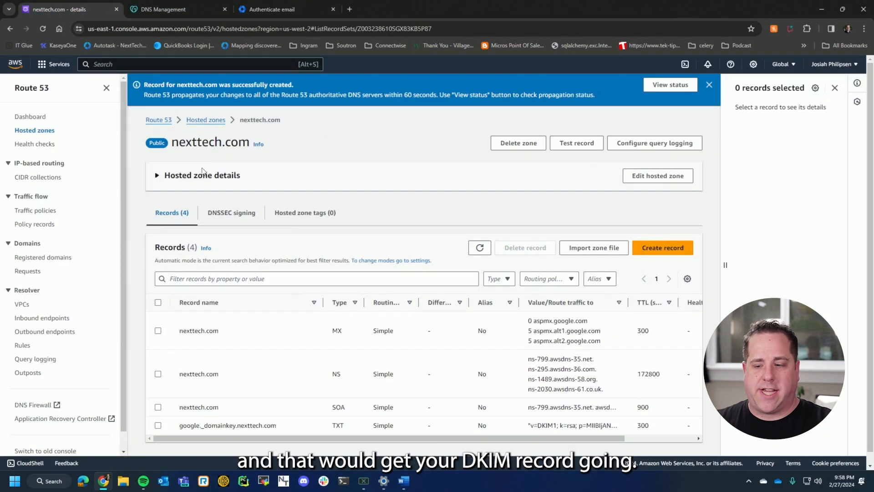
{"action": "scroll", "coordinate": [329, 388], "scroll_direction": "down", "scroll_amount": 1}
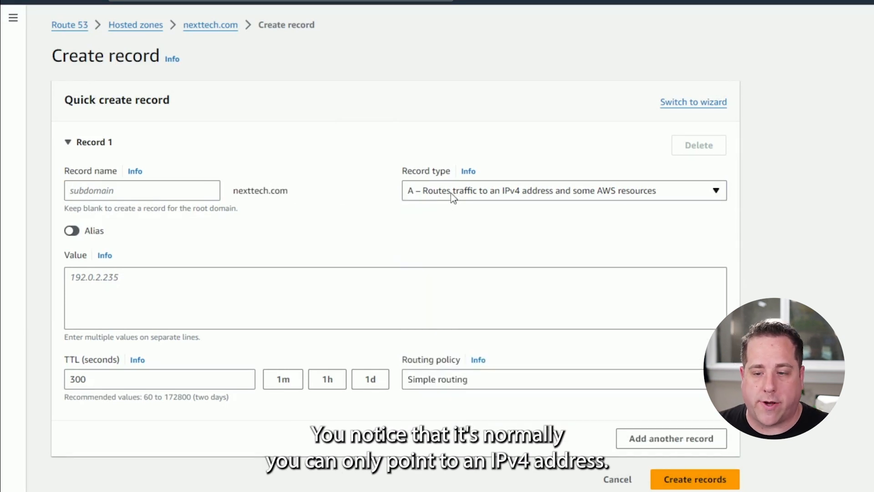
Make the new root-domain A record an alias that routes traffic to an Application and Classic Load Balancer.
{"action": "left_click", "coordinate": [513, 303]}
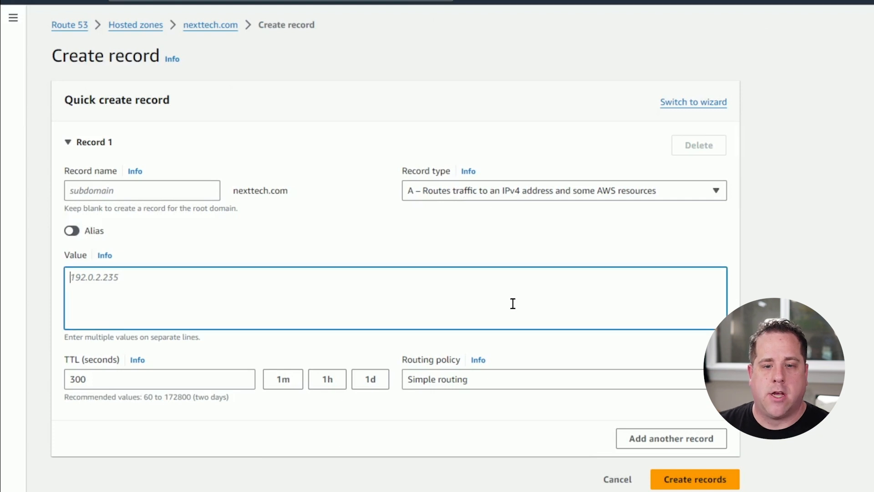
{"action": "left_click", "coordinate": [74, 232]}
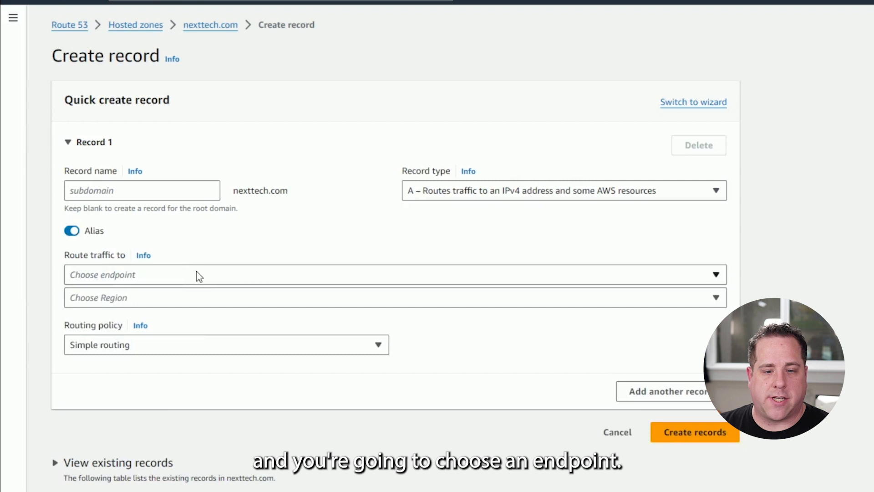
{"action": "left_click", "coordinate": [214, 273]}
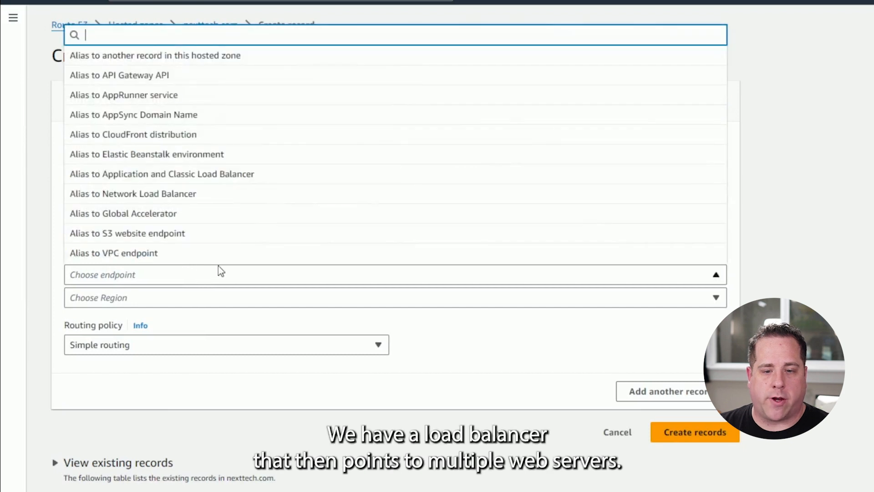
{"action": "left_click", "coordinate": [200, 181]}
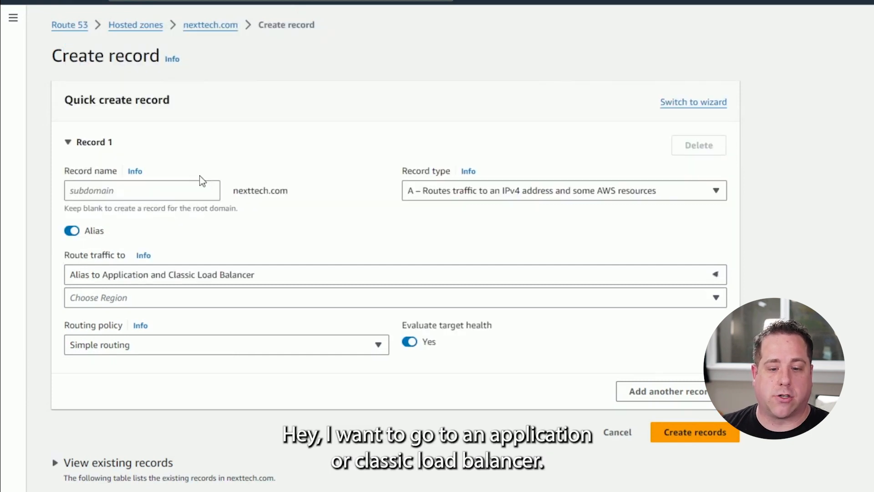
Choose the US West (Oregon) region and the dualstack.nexttech-website load balancer as alias target, and create the A record.
{"action": "left_click", "coordinate": [226, 302]}
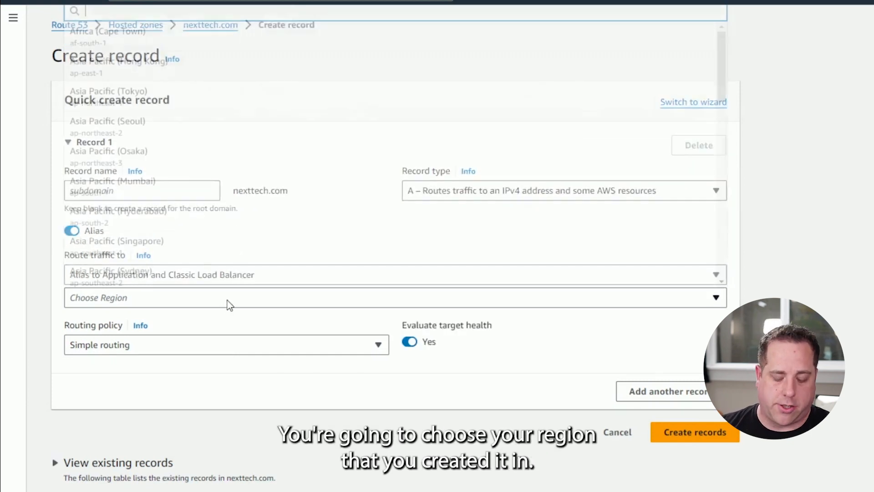
{"action": "type", "text": "us-west"}
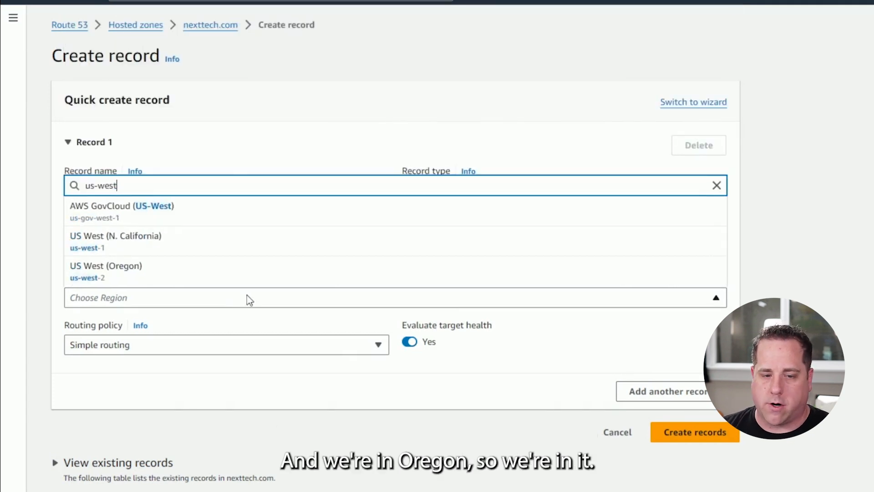
{"action": "left_click", "coordinate": [203, 272]}
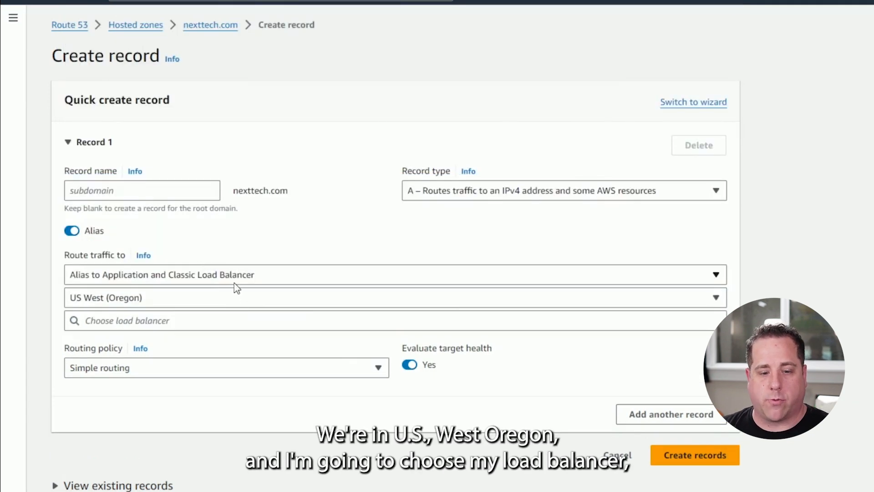
{"action": "left_click", "coordinate": [195, 320]}
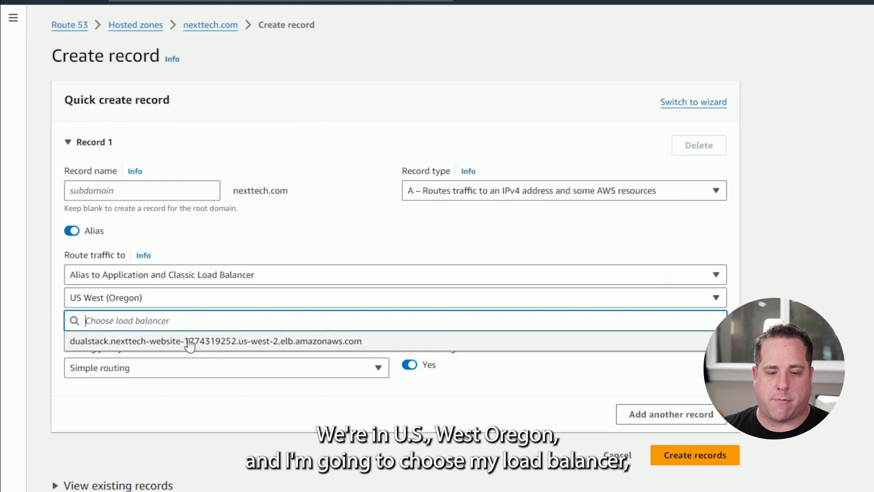
{"action": "left_click", "coordinate": [198, 350]}
{"action": "left_click", "coordinate": [868, 388]}
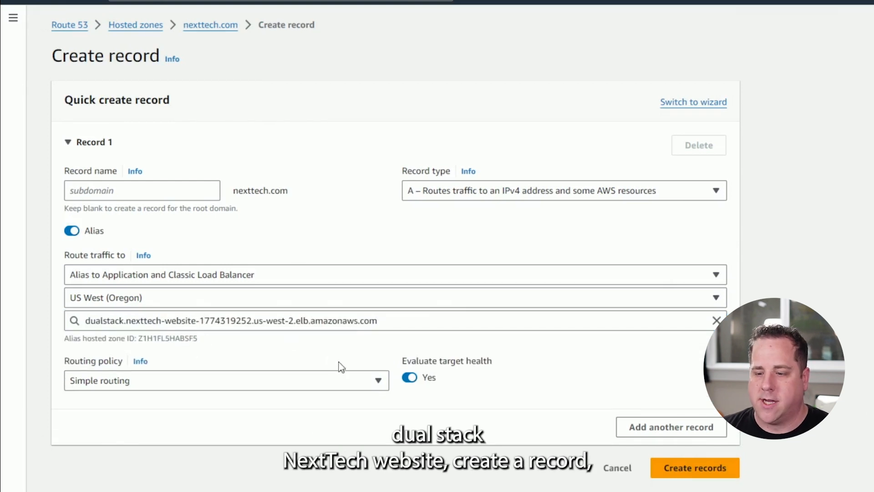
{"action": "left_click", "coordinate": [723, 474]}
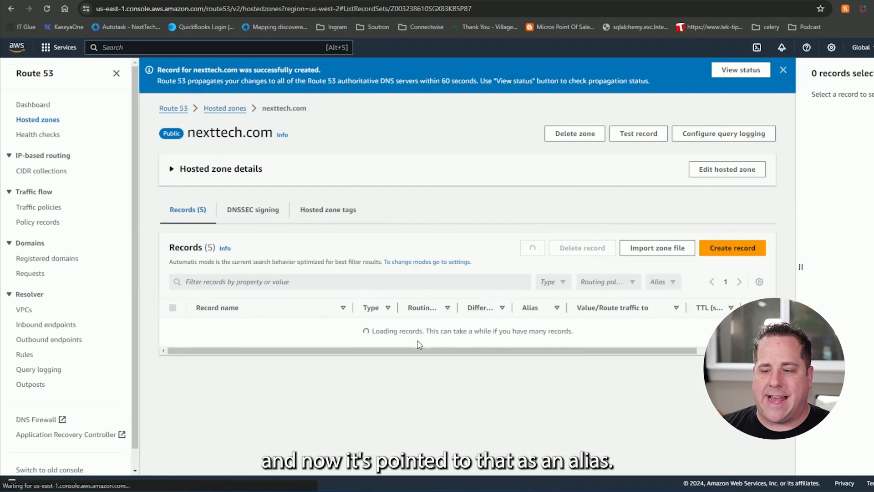
{"action": "scroll", "coordinate": [314, 306], "scroll_direction": "down", "scroll_amount": 1}
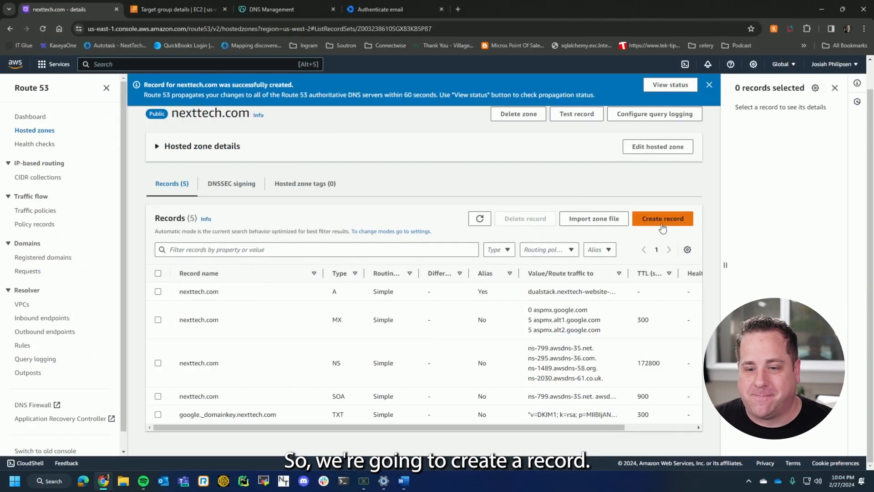
Start another record in the nexttech.com zone and set its type to MX.
{"action": "left_click", "coordinate": [662, 219]}
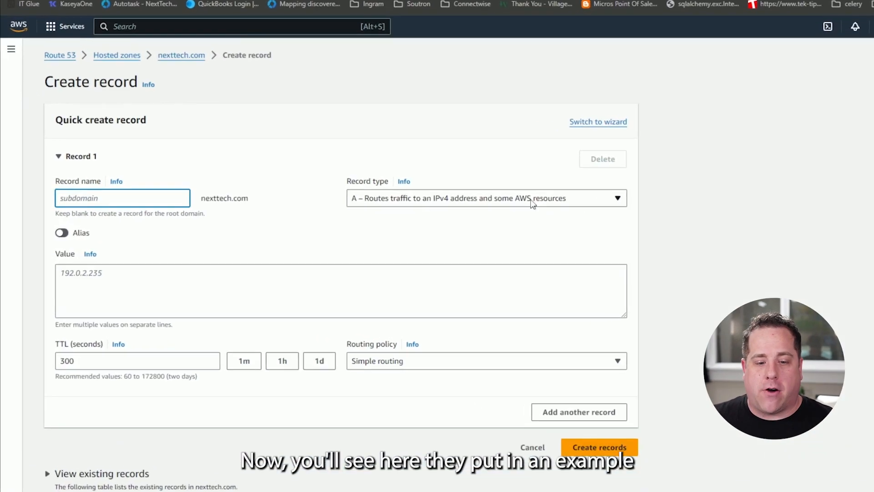
{"action": "left_click", "coordinate": [144, 287]}
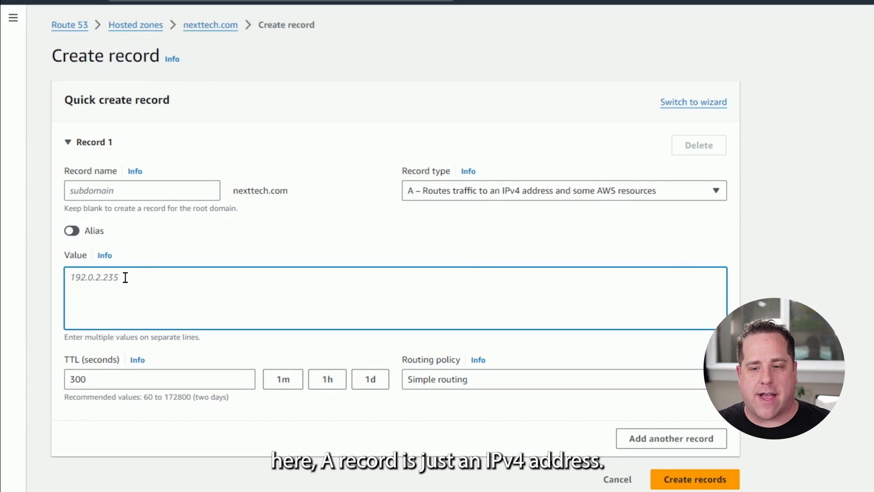
{"action": "left_click", "coordinate": [519, 197]}
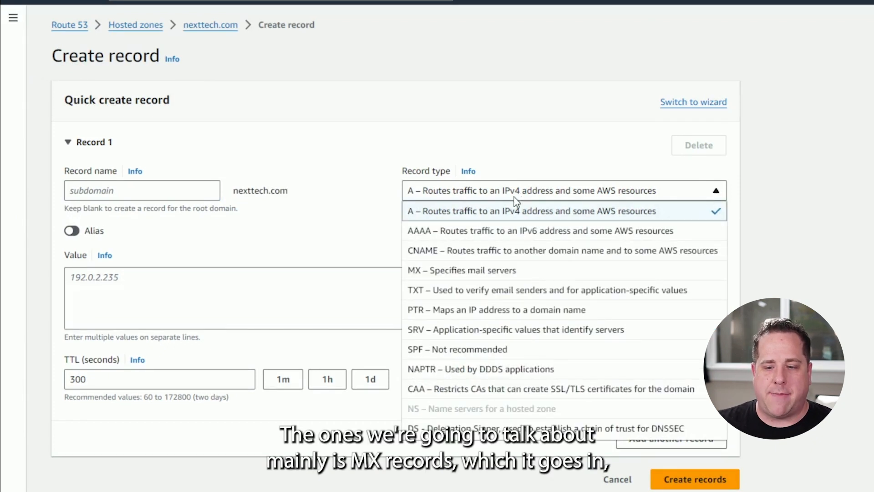
{"action": "left_click", "coordinate": [489, 270]}
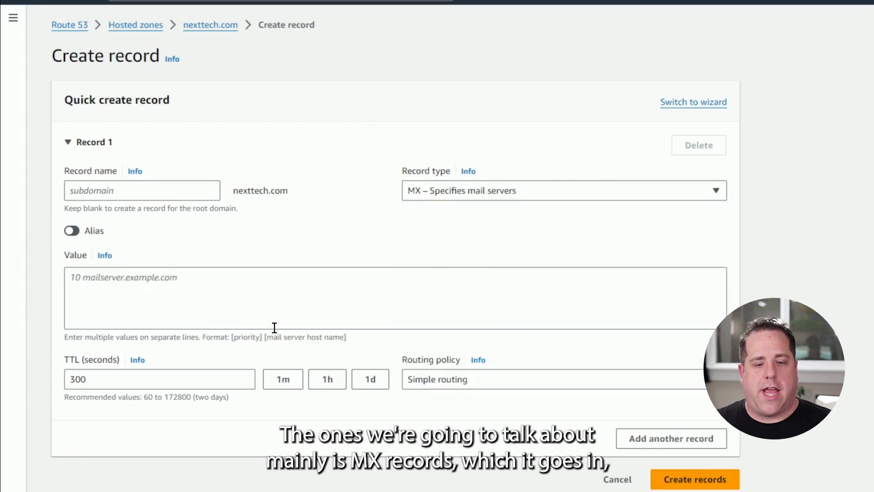
Enter "5 aspmx.google.com" as the MX value and check it against the priority and mail server host name format.
{"action": "left_click", "coordinate": [100, 278]}
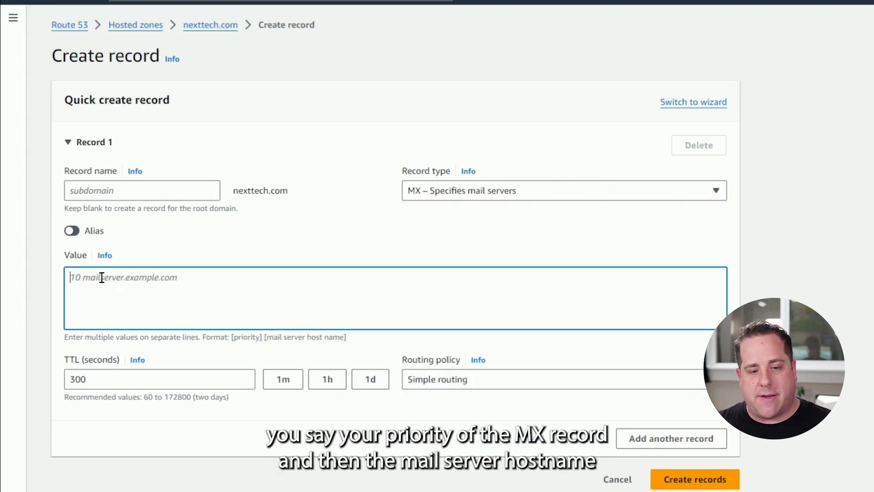
{"action": "type", "text": "5"}
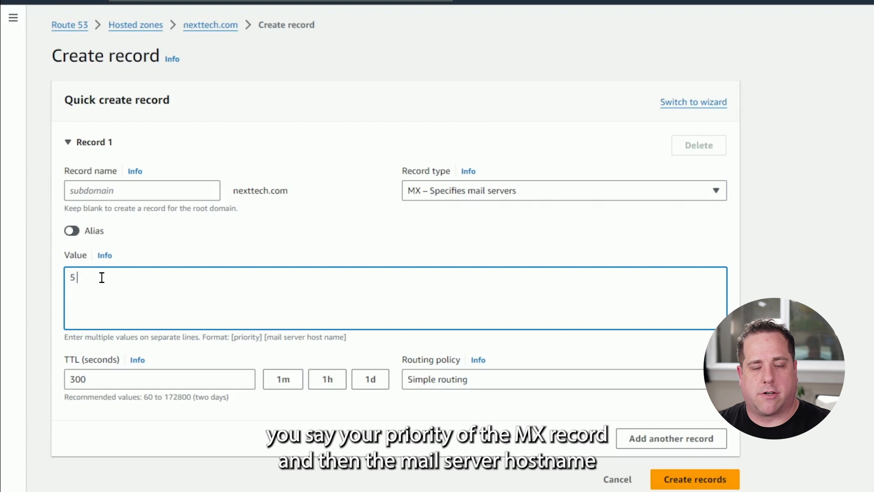
{"action": "type", "text": " aspmx.go"}
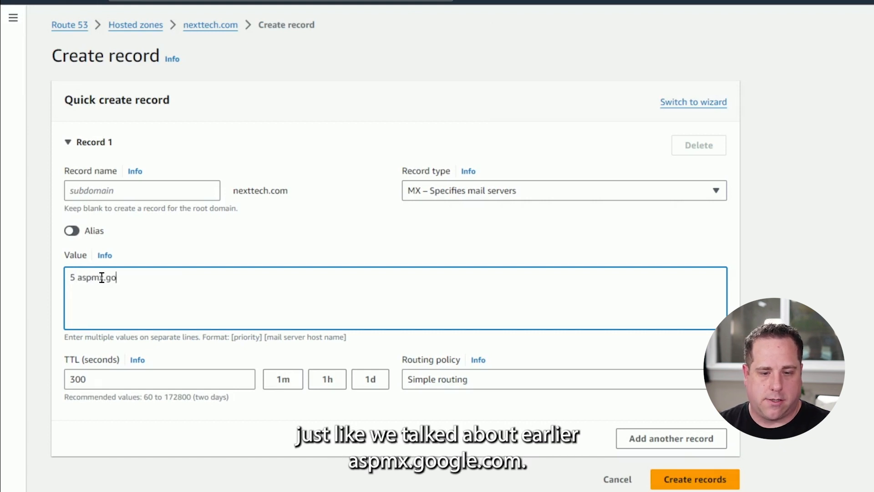
{"action": "type", "text": "ogle.com"}
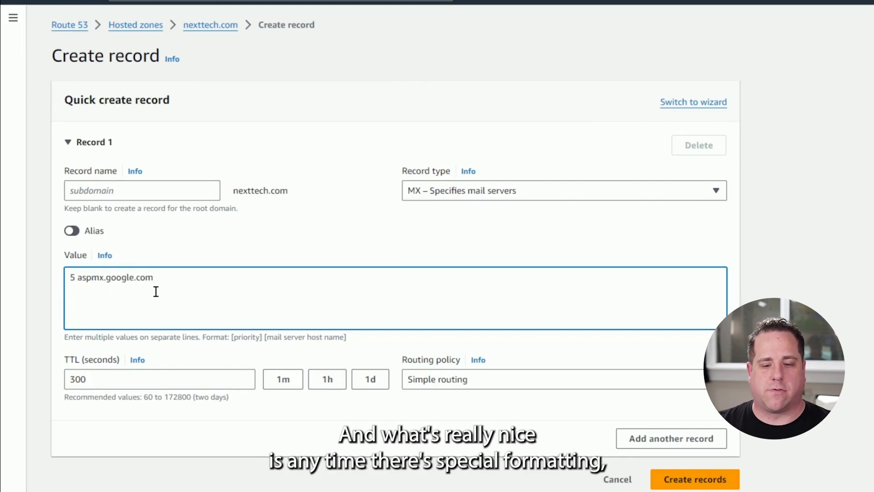
{"action": "left_click_drag", "start_coordinate": [231, 338], "coordinate": [353, 346]}
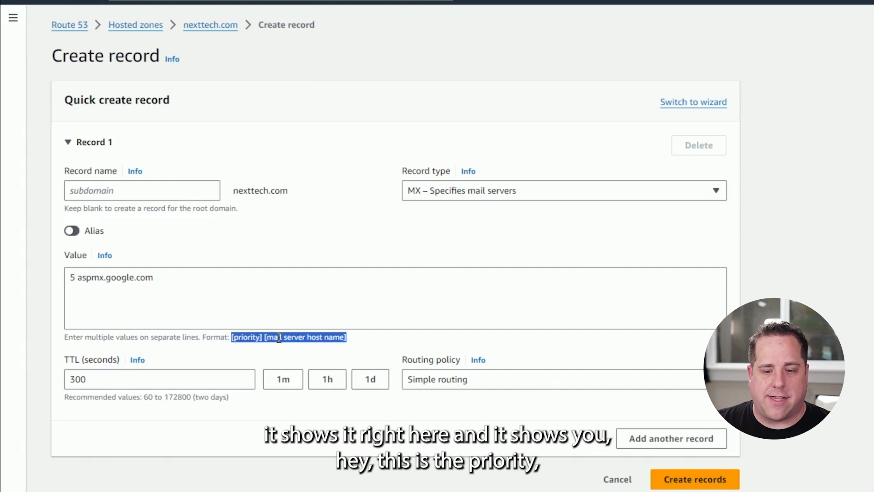
{"action": "left_click_drag", "start_coordinate": [232, 337], "coordinate": [343, 339]}
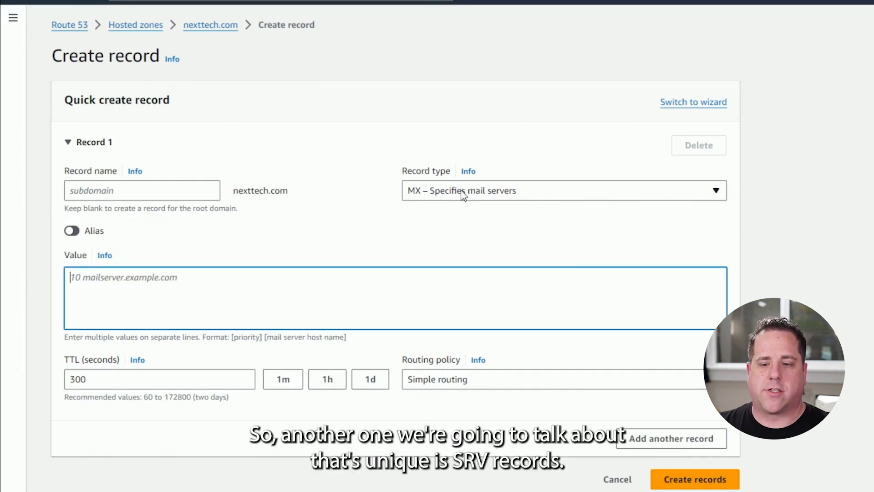
Change the new record's type to SRV and go to its empty value.
{"action": "left_click", "coordinate": [463, 194]}
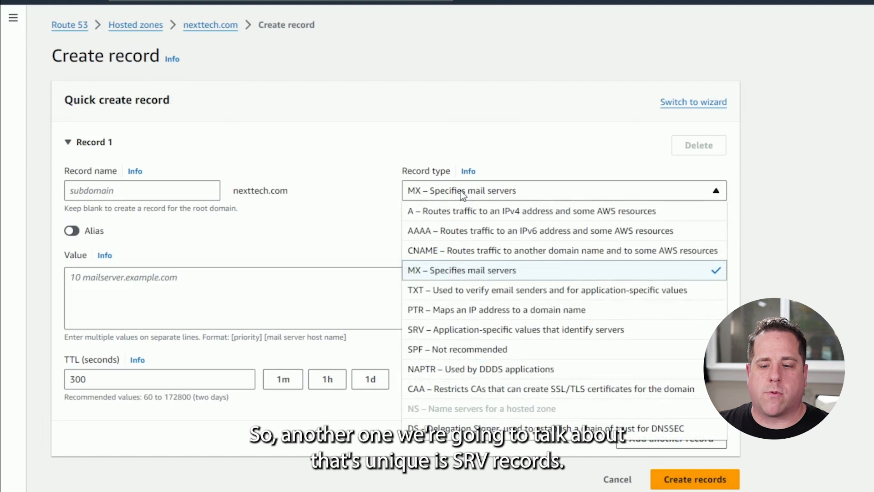
{"action": "left_click", "coordinate": [513, 331]}
{"action": "left_click", "coordinate": [518, 302]}
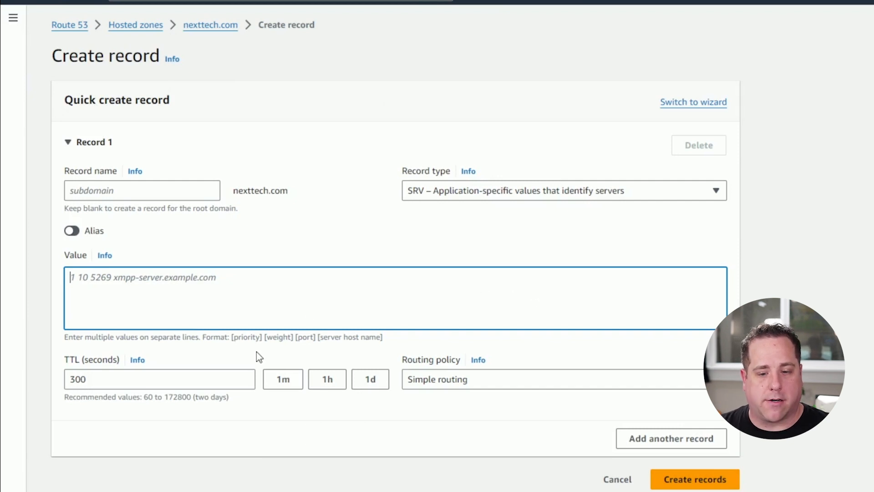
Examine the SRV value format, covering priority, weight, port and server host name, together with the sample value.
{"action": "double_click", "coordinate": [246, 336]}
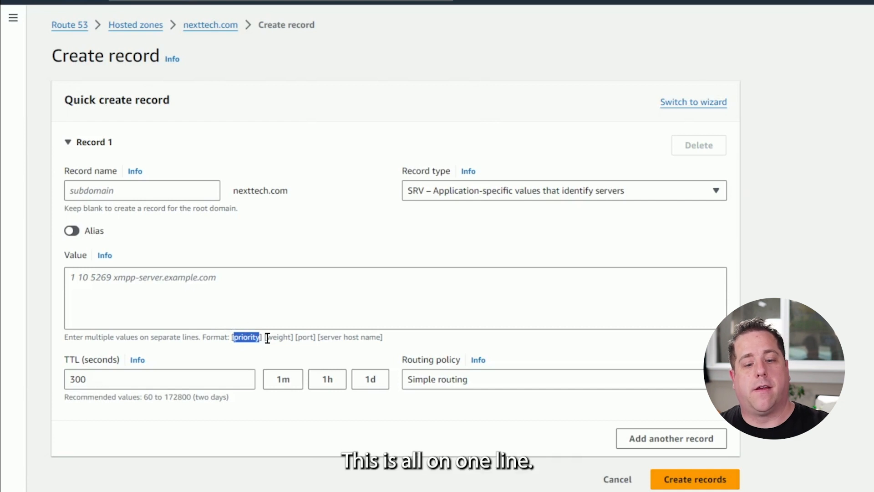
{"action": "left_click", "coordinate": [256, 316]}
{"action": "double_click", "coordinate": [253, 337]}
{"action": "double_click", "coordinate": [279, 337]}
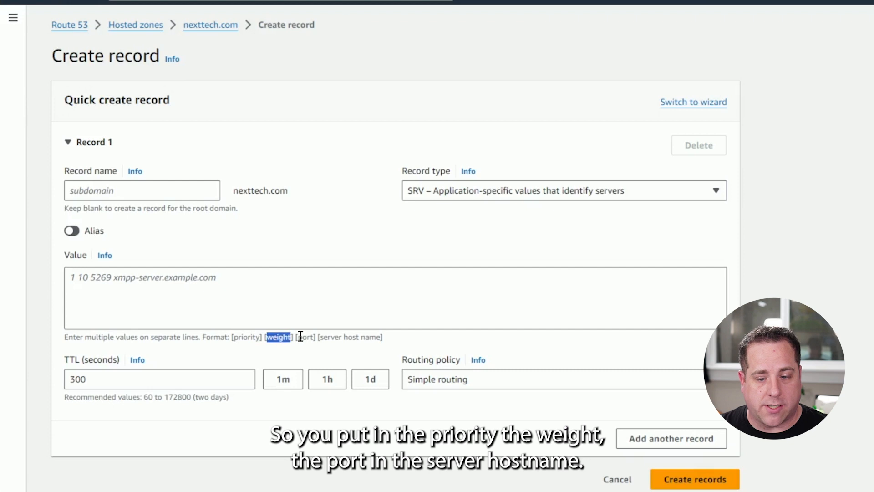
{"action": "double_click", "coordinate": [305, 337]}
{"action": "double_click", "coordinate": [332, 337]}
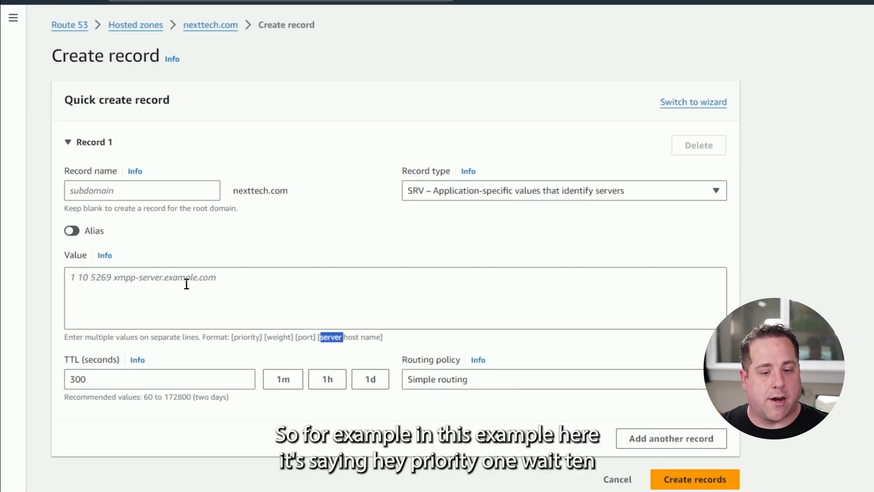
{"action": "left_click", "coordinate": [97, 277]}
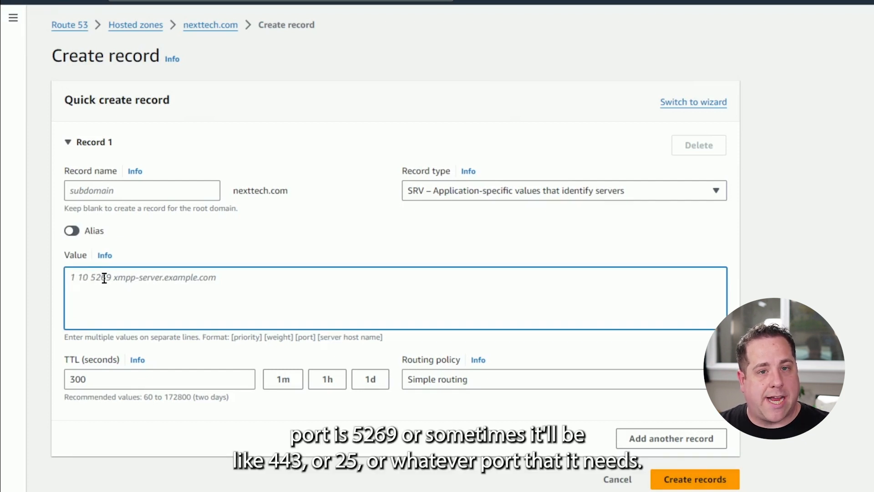